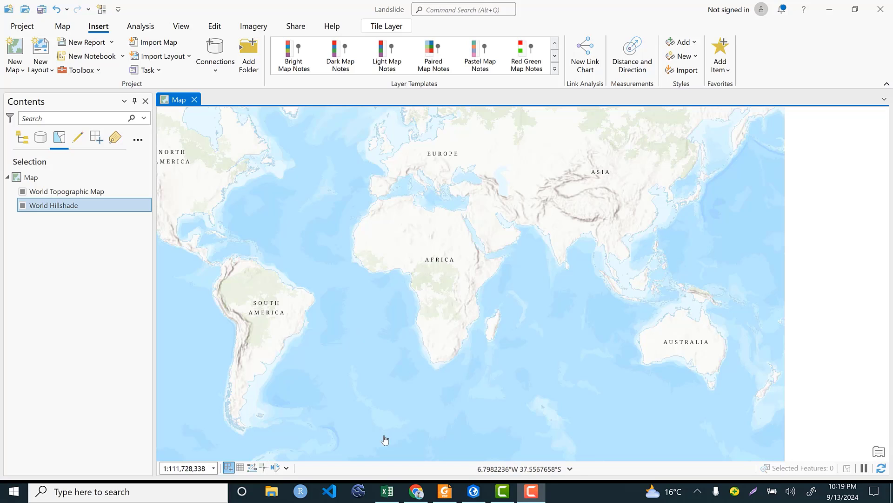
# Switch to the Excel workbook and review the Elevation criterion's classes, exact weights and references on the Criterias sheet.
pyautogui.click(387, 491)
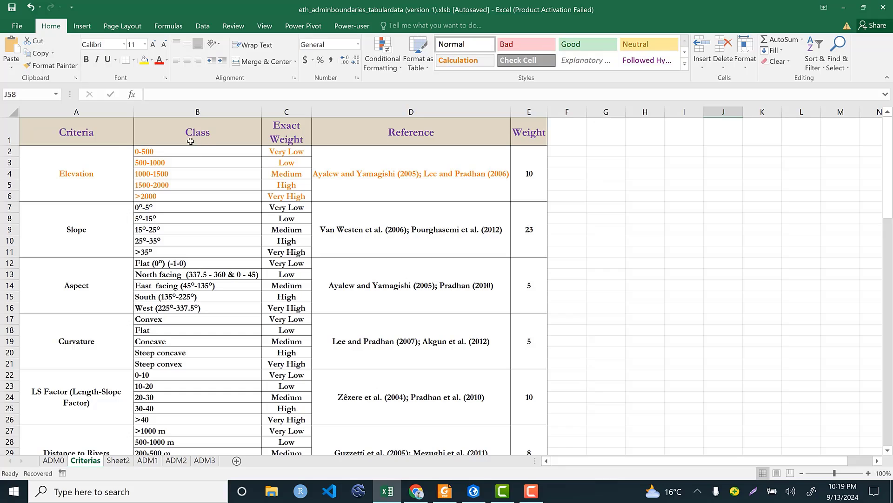
pyautogui.click(186, 162)
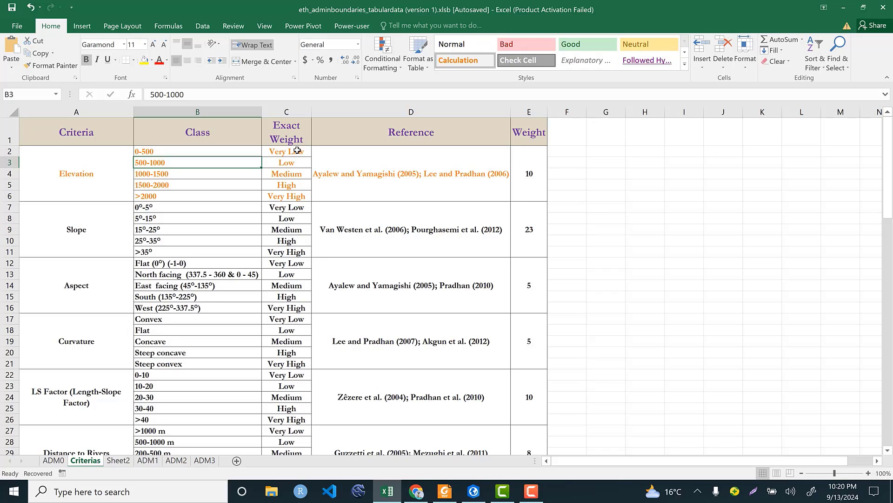
pyautogui.click(476, 496)
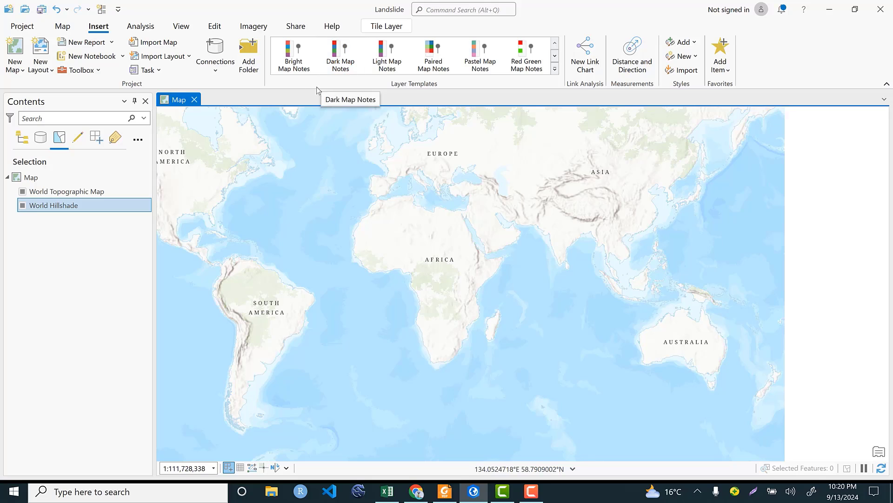
pyautogui.click(381, 496)
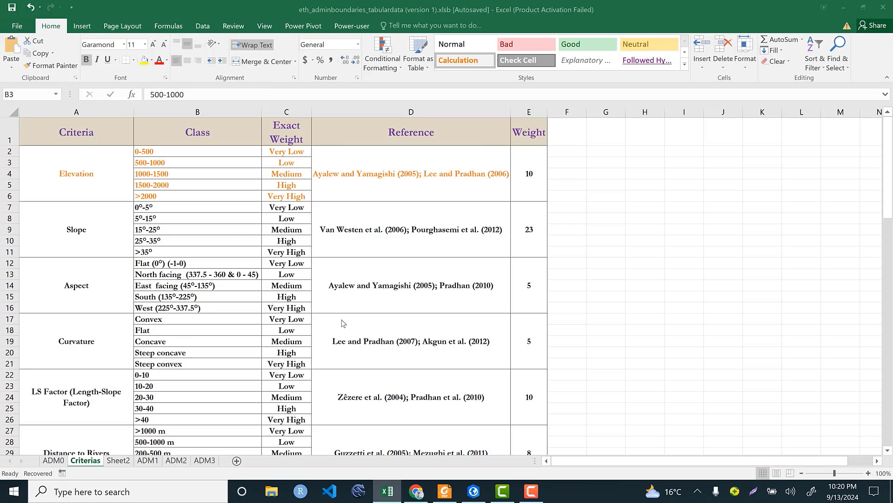
pyautogui.moveTo(69, 166); pyautogui.dragTo(404, 184)
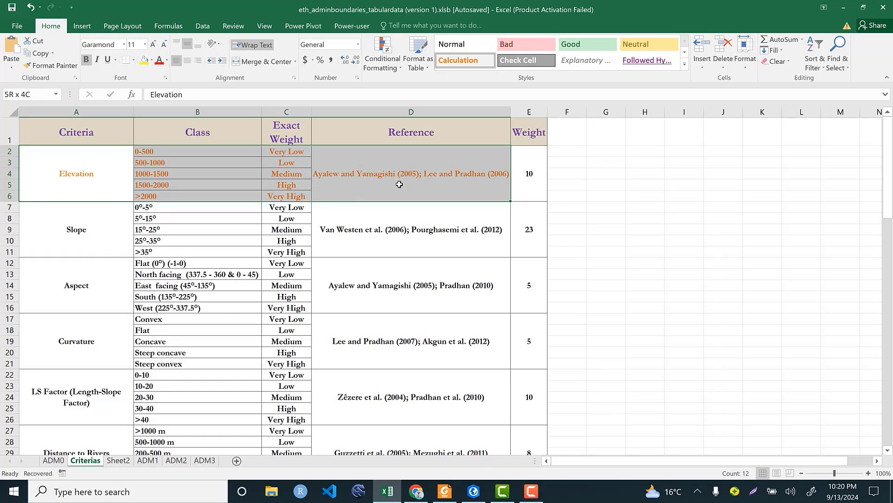
pyautogui.click(79, 179)
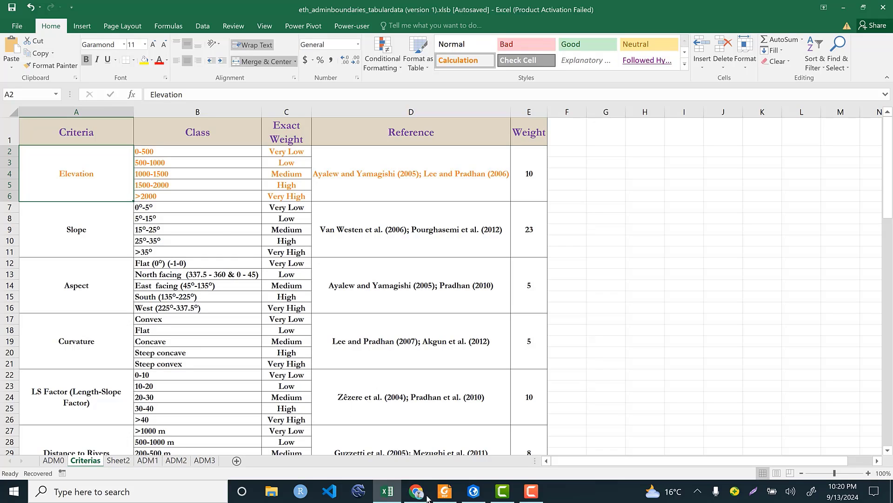
# Switch back to ArcGIS Pro and add DEM_20.tif from the National Data folder on drive RS (E:) to the map.
pyautogui.click(462, 449)
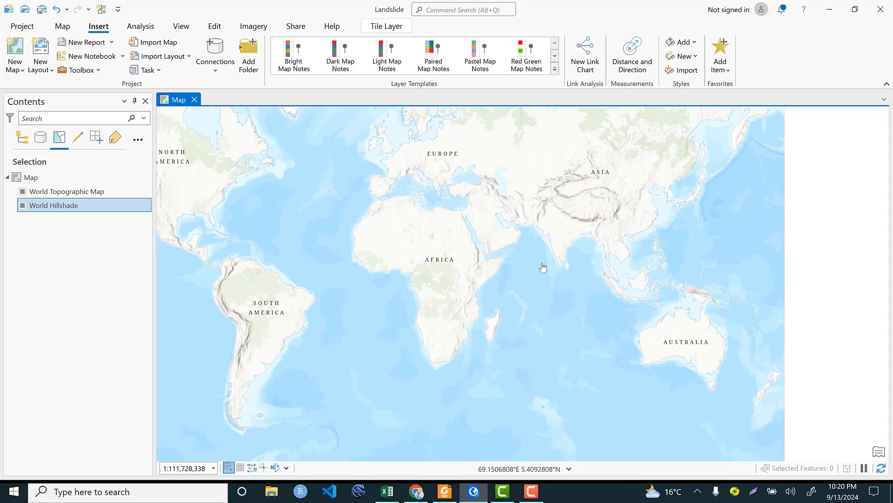
pyautogui.click(62, 26)
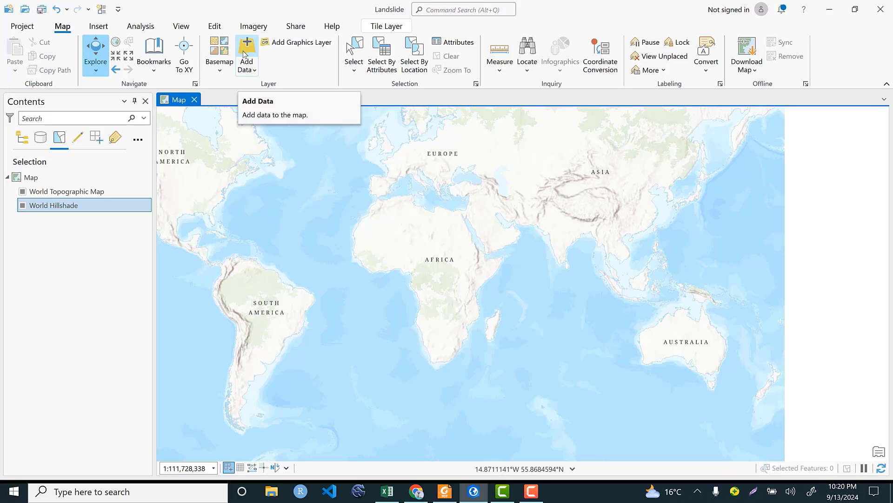
pyautogui.click(249, 55)
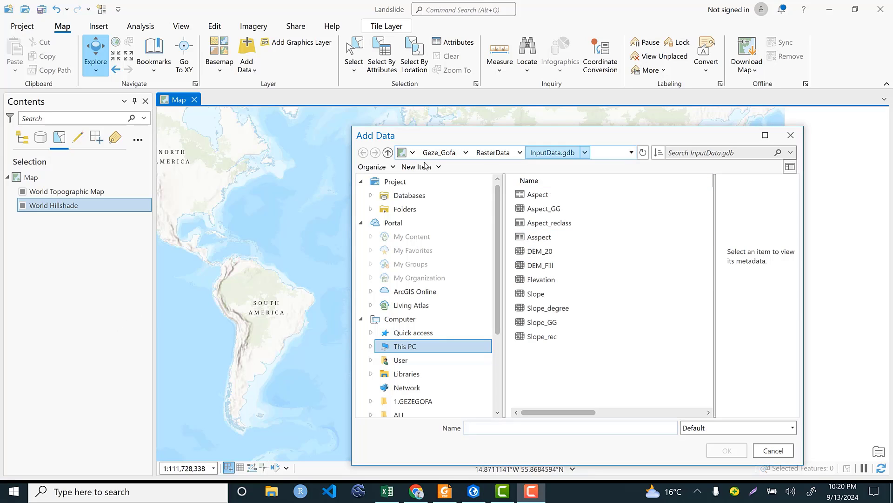
pyautogui.click(403, 345)
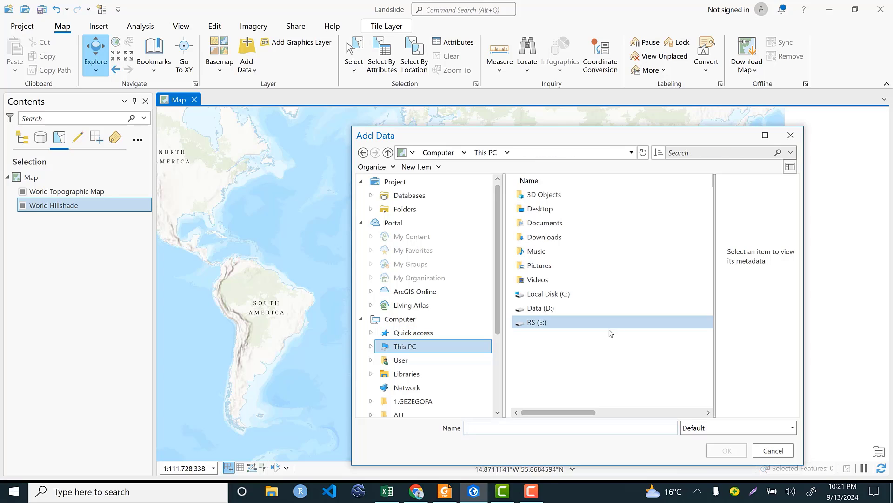
pyautogui.doubleClick(539, 325)
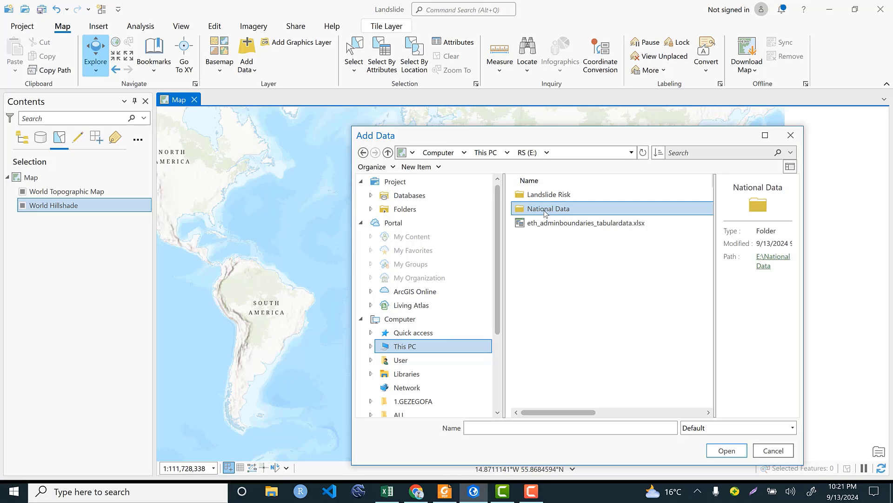
pyautogui.doubleClick(546, 212)
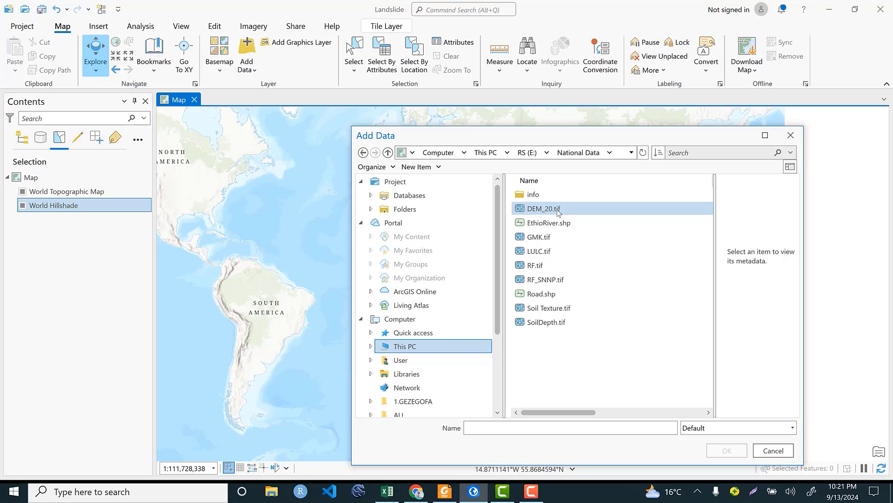
pyautogui.click(552, 208)
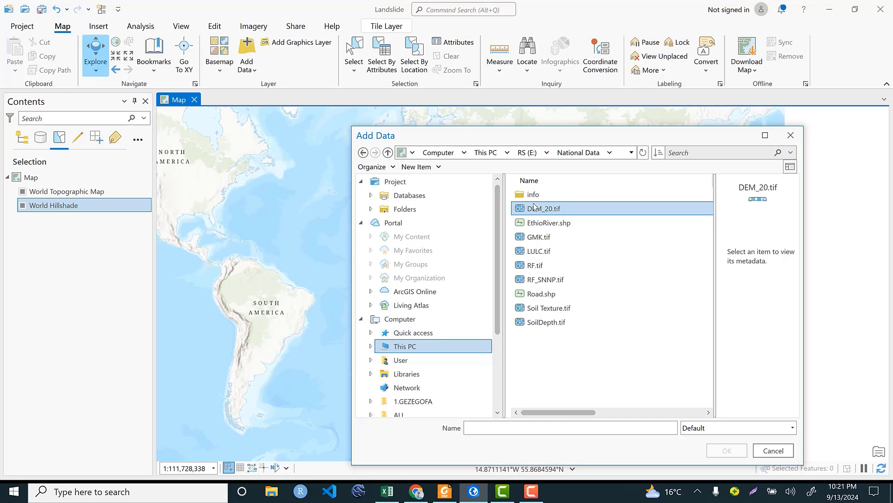
pyautogui.click(737, 451)
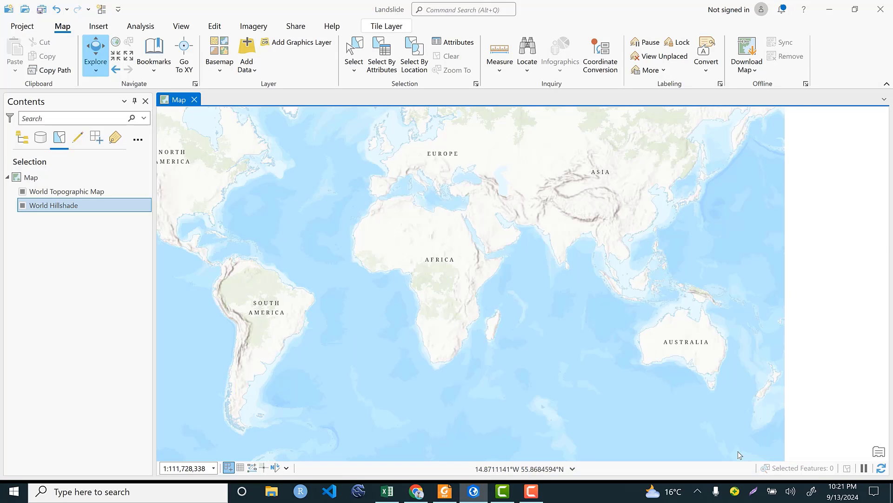
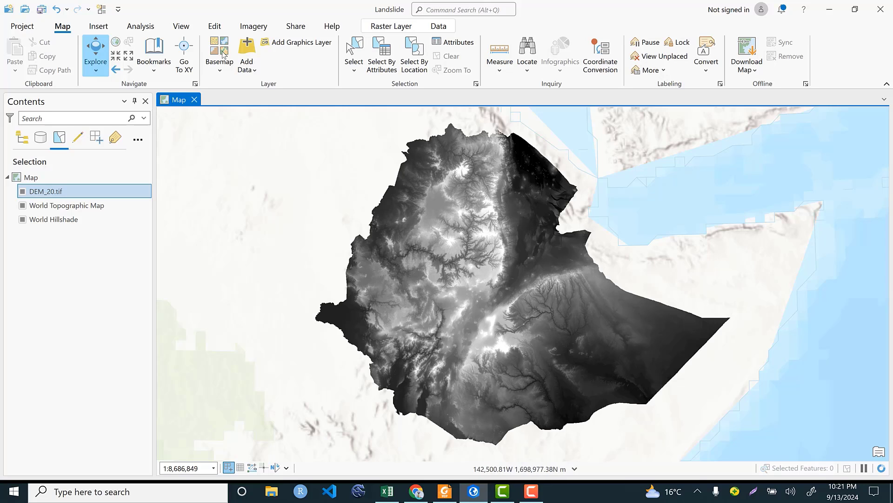
# Add Woreda_Bdry.shp from the E: drive's Landslide Risk\Kawo_Koyisha\Admin folder to the map and zoom to that layer.
pyautogui.click(249, 50)
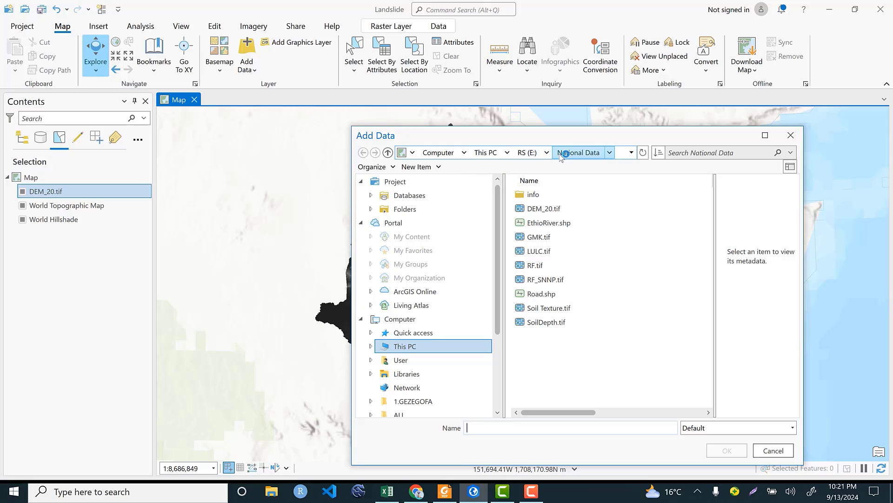
pyautogui.click(539, 155)
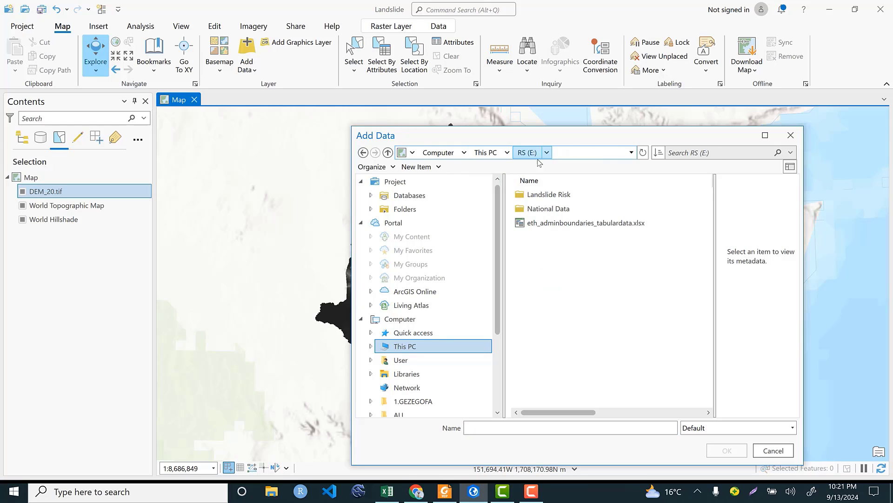
pyautogui.click(571, 209)
pyautogui.click(542, 195)
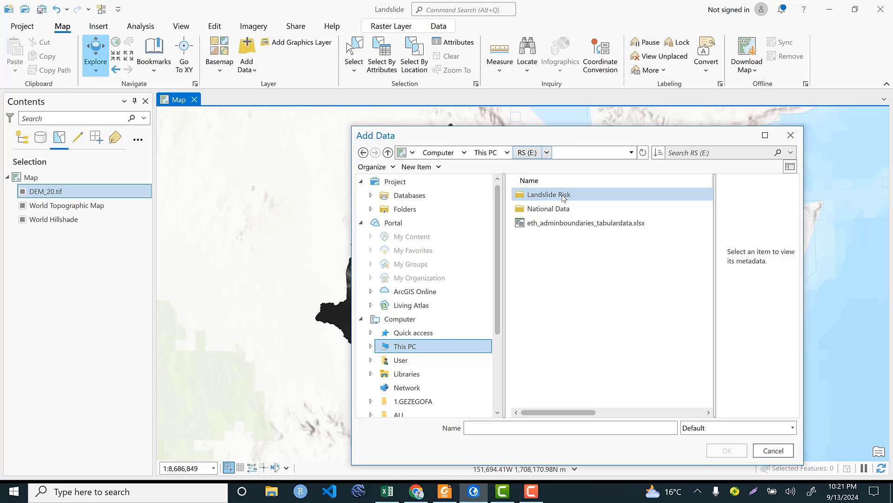
pyautogui.doubleClick(564, 195)
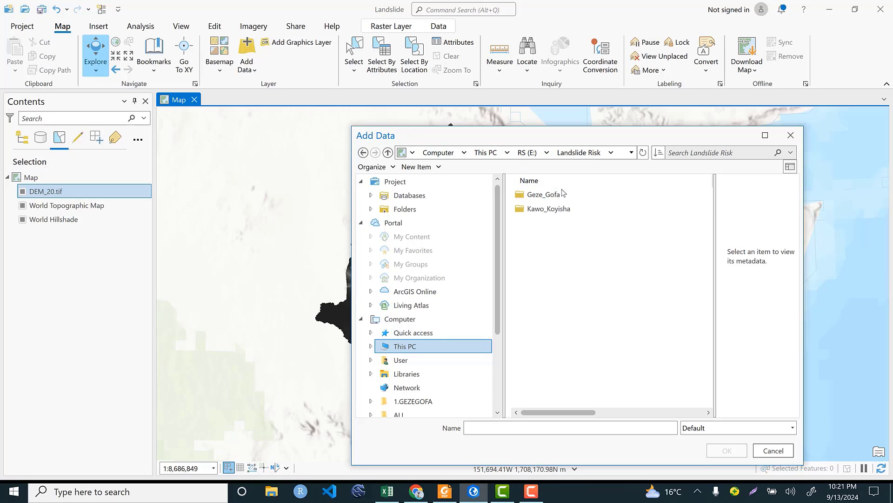
pyautogui.click(551, 209)
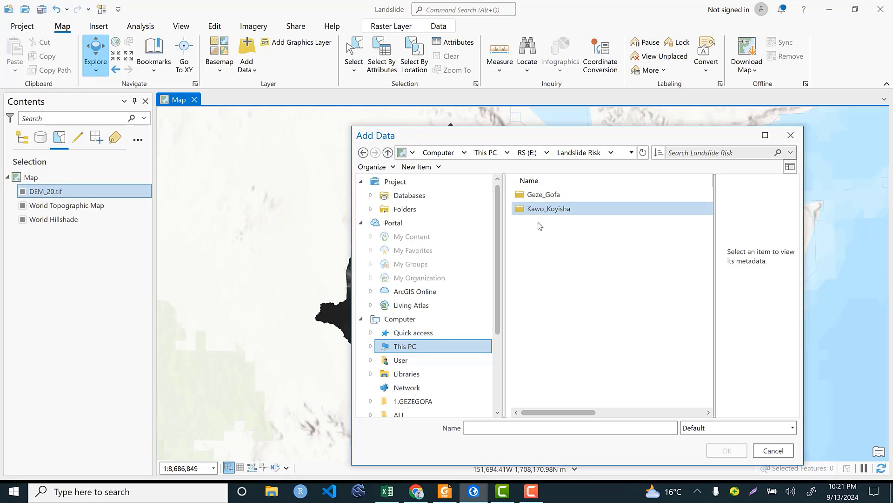
pyautogui.doubleClick(570, 208)
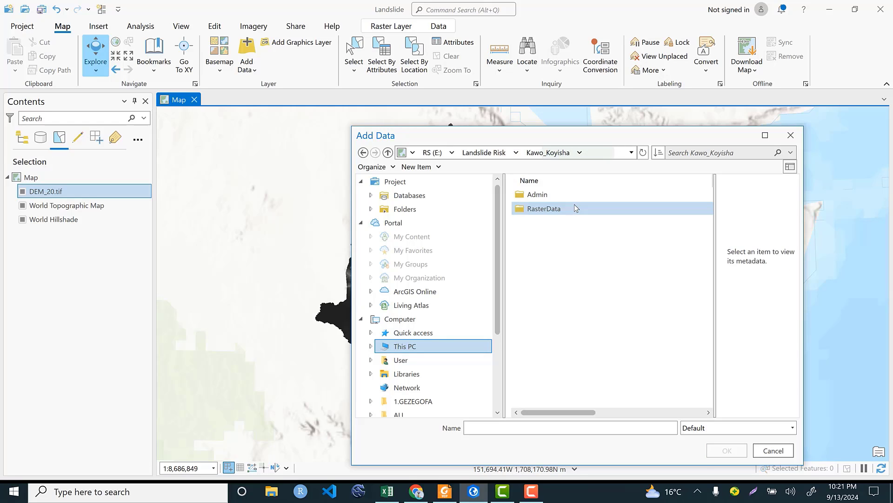
pyautogui.doubleClick(549, 198)
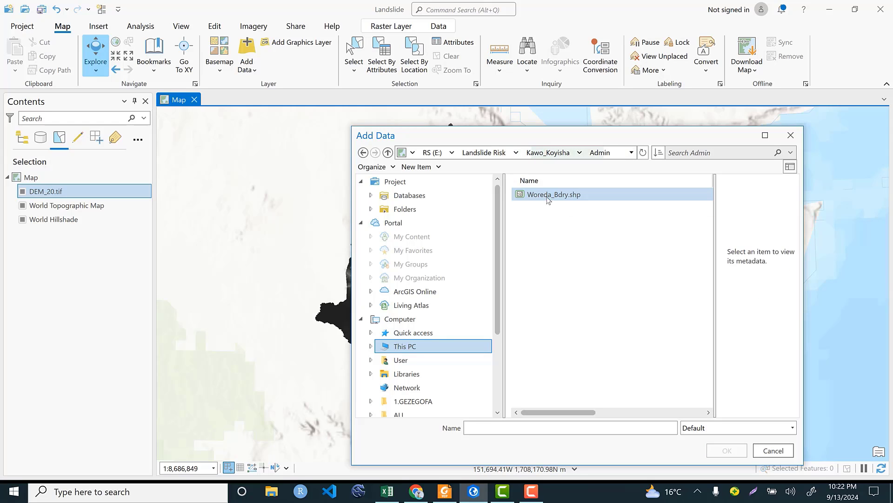
pyautogui.click(557, 194)
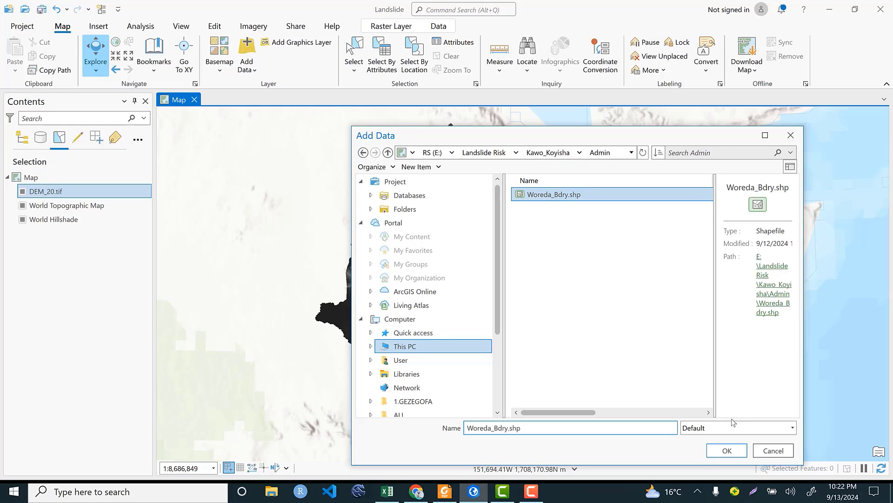
pyautogui.click(726, 450)
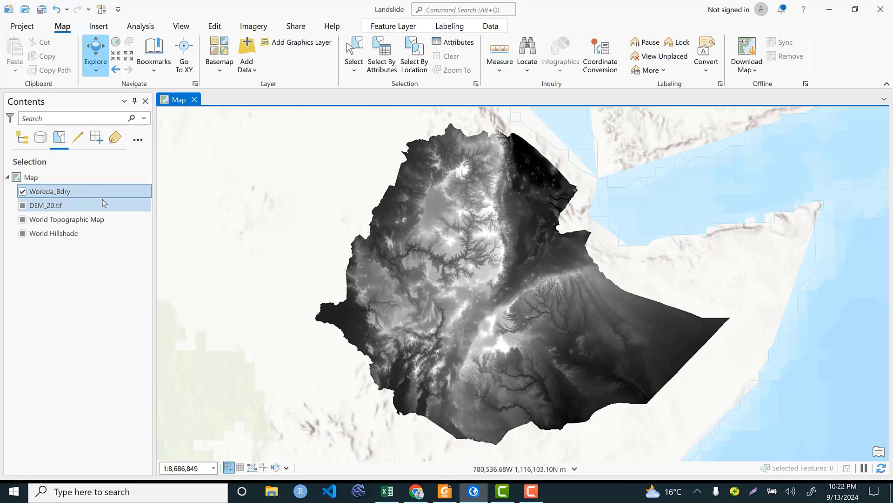
pyautogui.rightClick(52, 193)
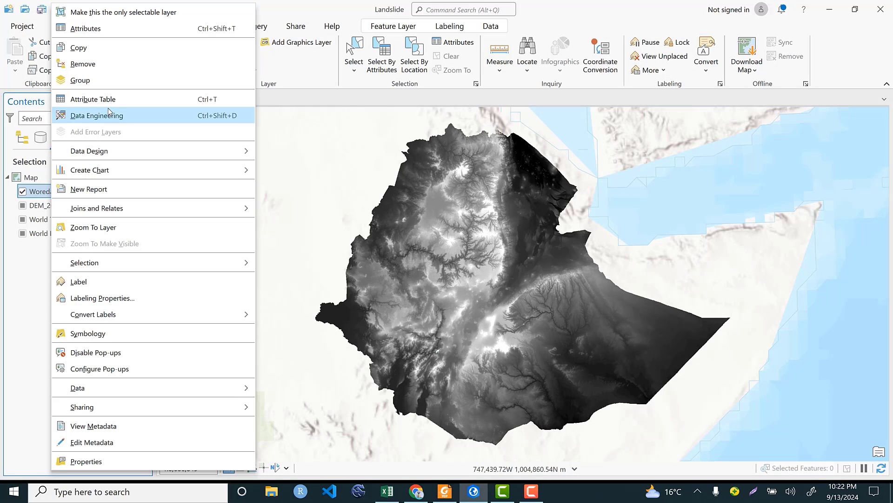
pyautogui.click(161, 230)
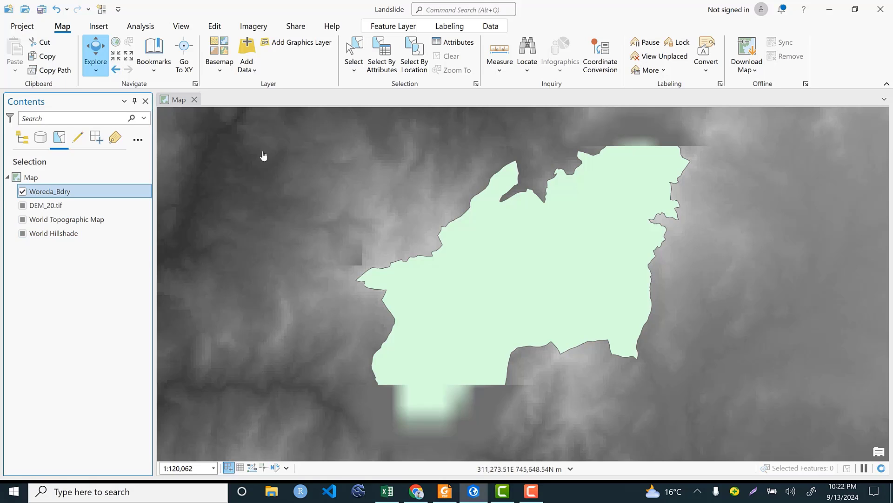
pyautogui.rightClick(43, 194)
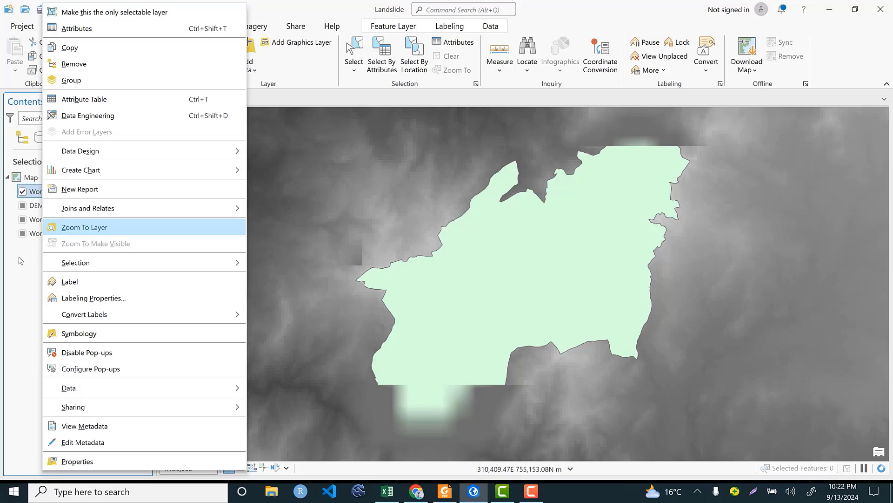
pyautogui.click(191, 194)
pyautogui.click(66, 196)
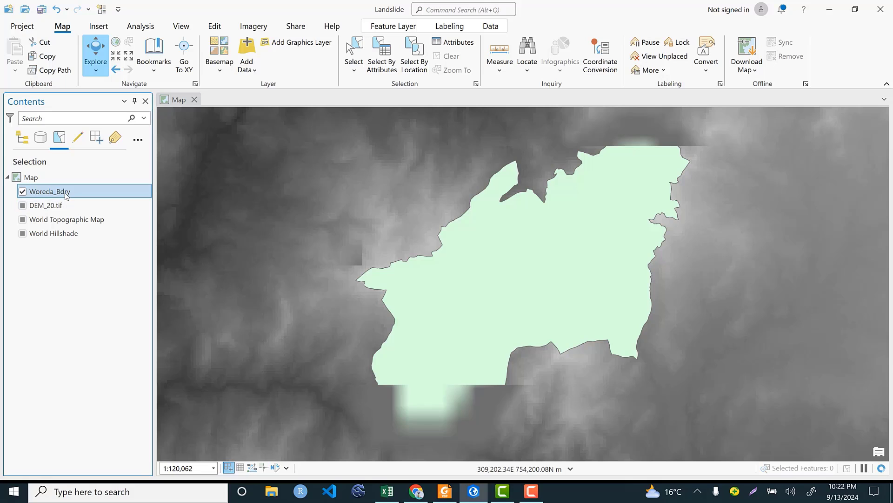
pyautogui.doubleClick(67, 196)
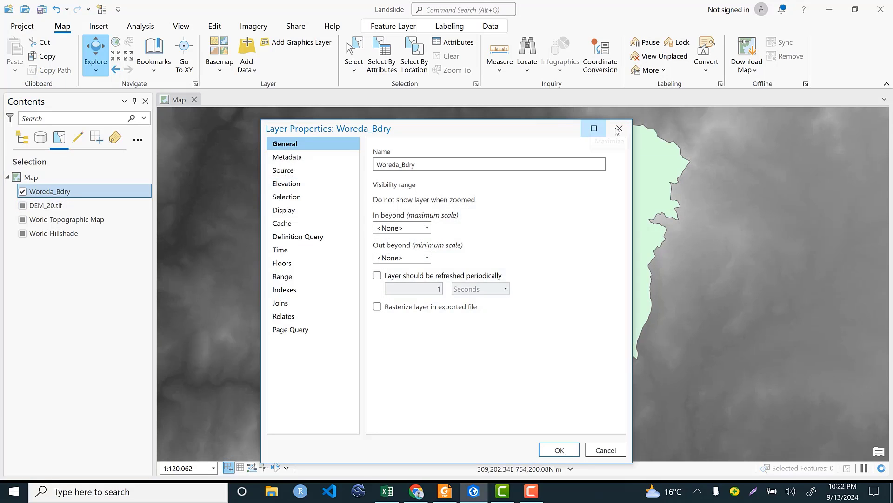
pyautogui.click(624, 133)
pyautogui.click(51, 192)
pyautogui.rightClick(51, 192)
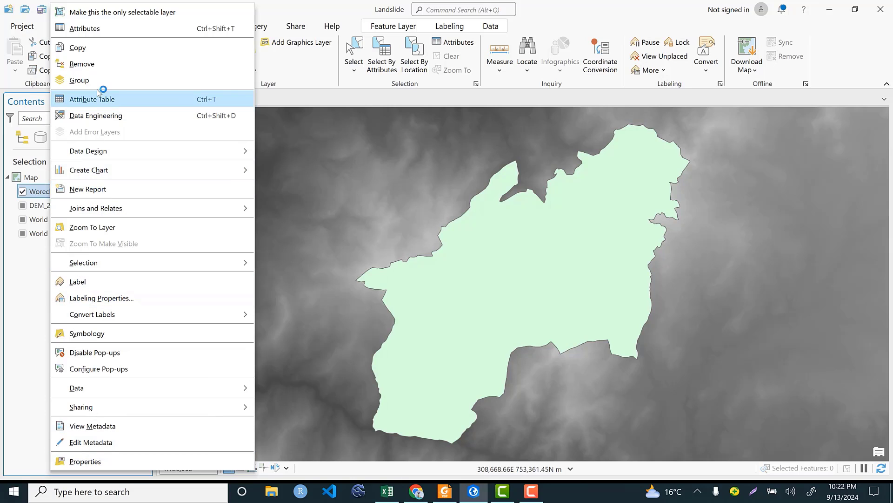
pyautogui.press('Escape')
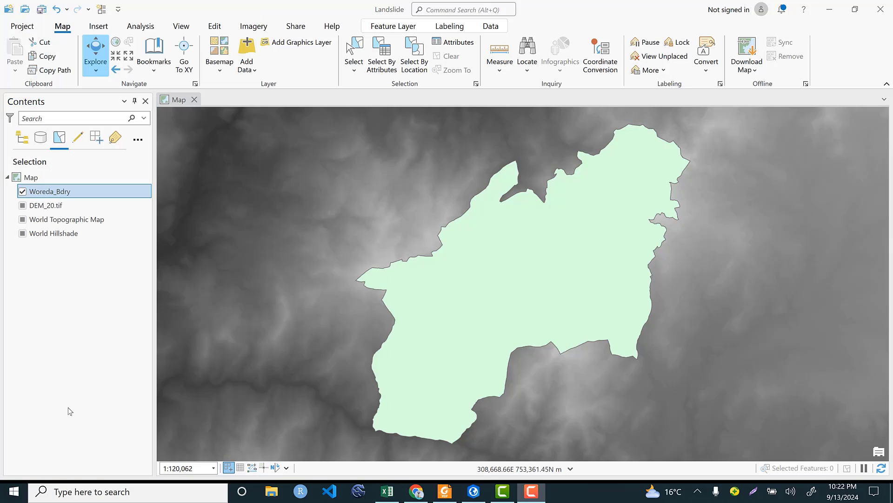
# Symbolize the Woreda_Bdry layer with the thicker solid black outline without fill from the ArcGIS 2D symbols.
pyautogui.rightClick(69, 195)
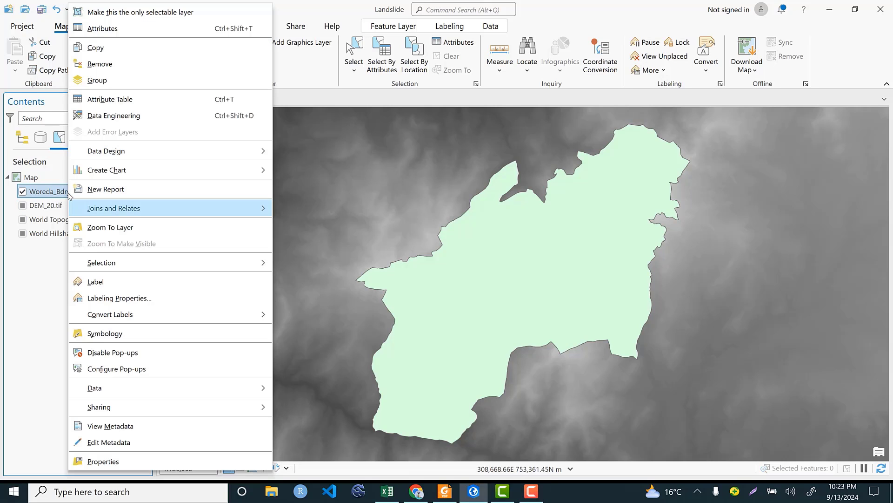
pyautogui.click(105, 333)
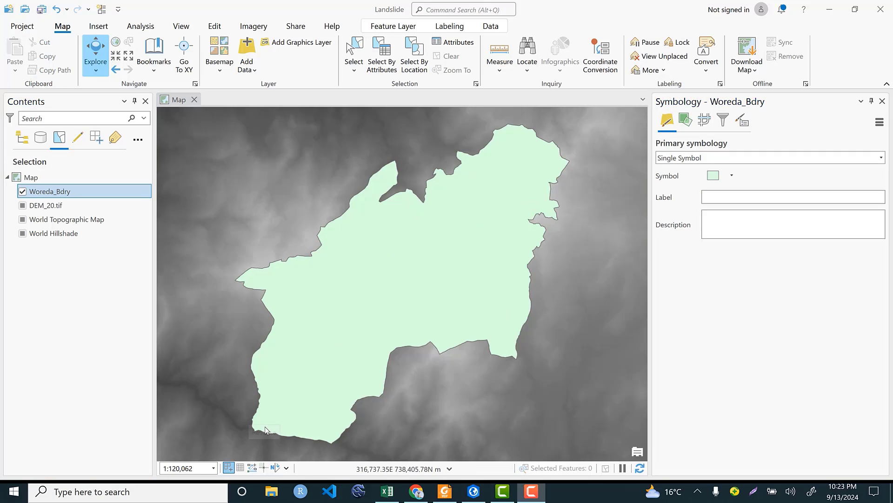
pyautogui.click(712, 175)
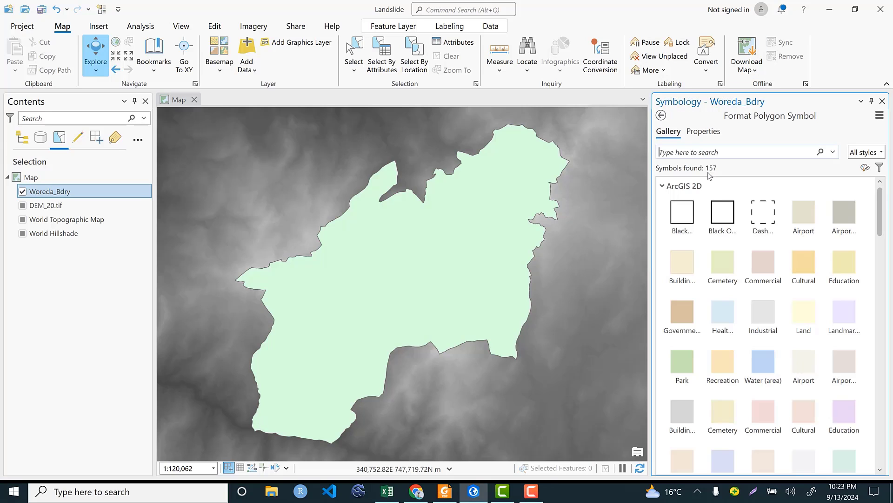
pyautogui.click(724, 209)
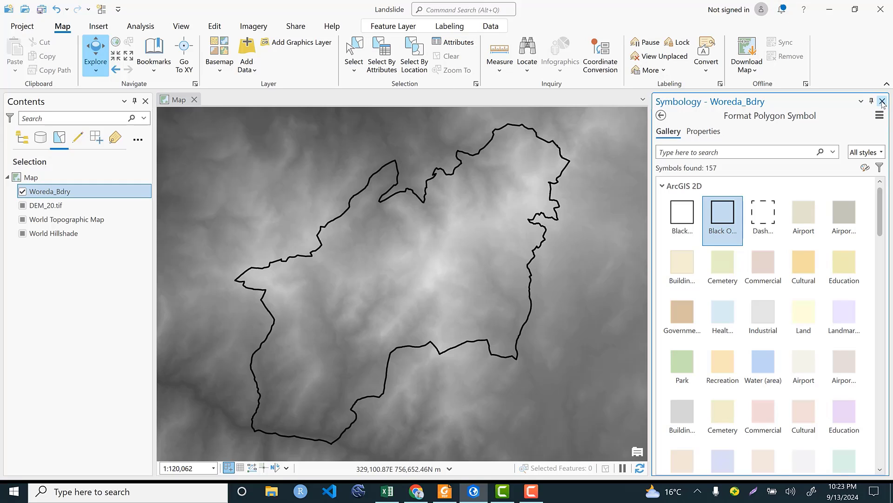
# Close the boundary's symbology settings and show the list of geoprocessing toolboxes.
pyautogui.click(661, 116)
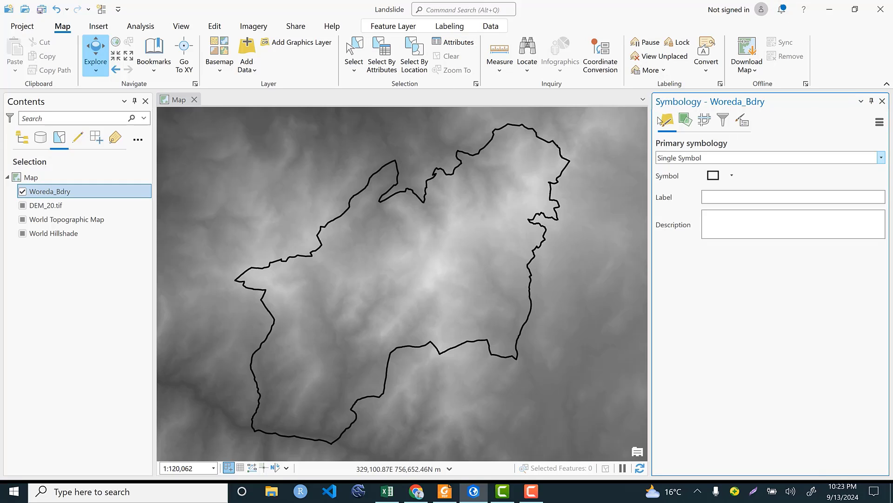
pyautogui.click(882, 101)
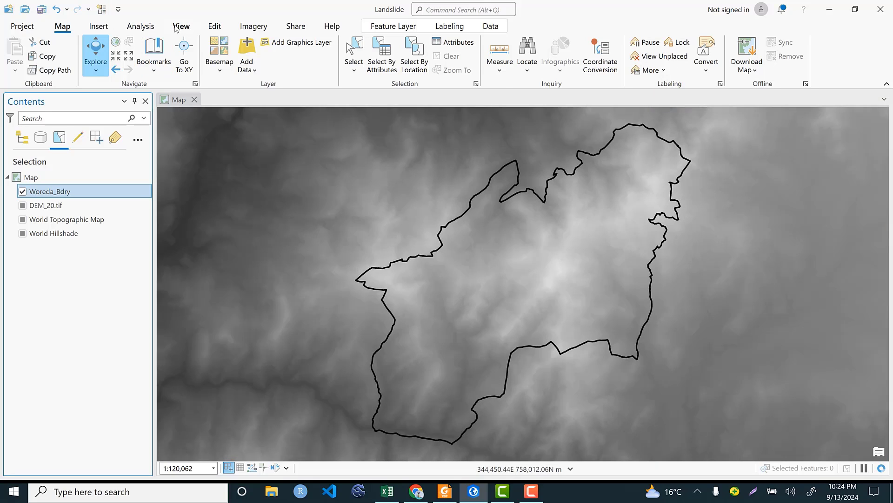
pyautogui.click(176, 27)
pyautogui.click(258, 44)
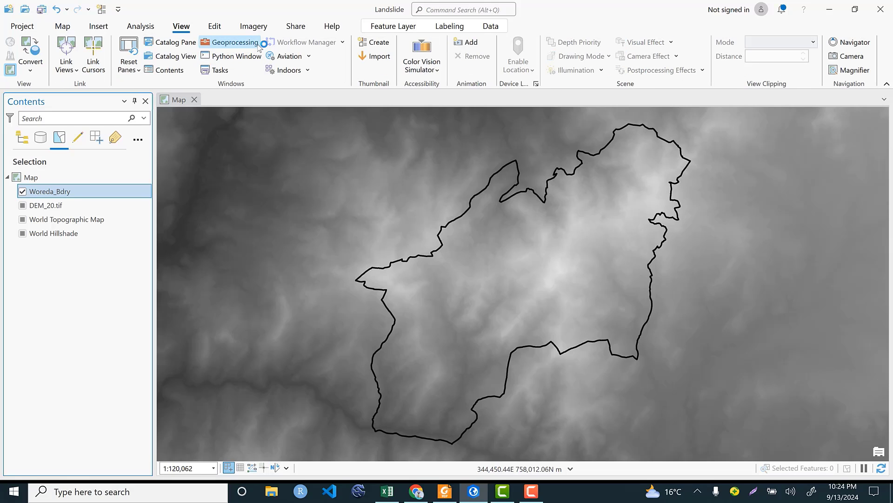
pyautogui.click(141, 29)
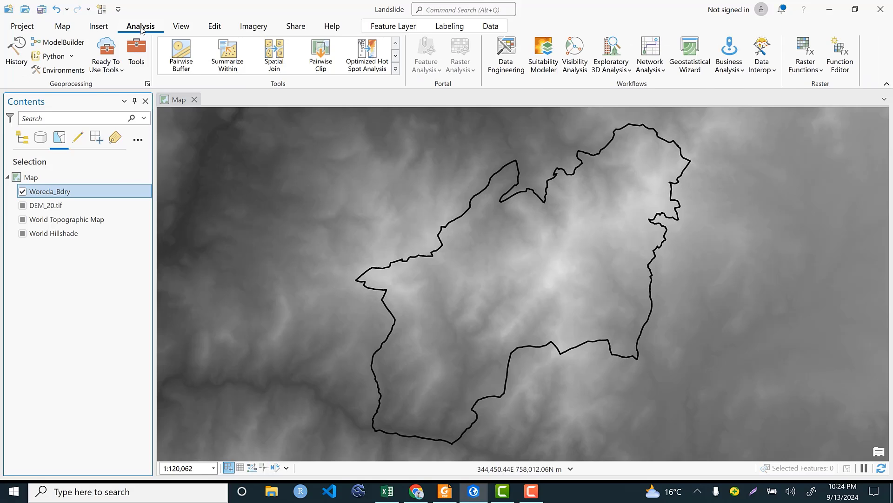
pyautogui.click(133, 62)
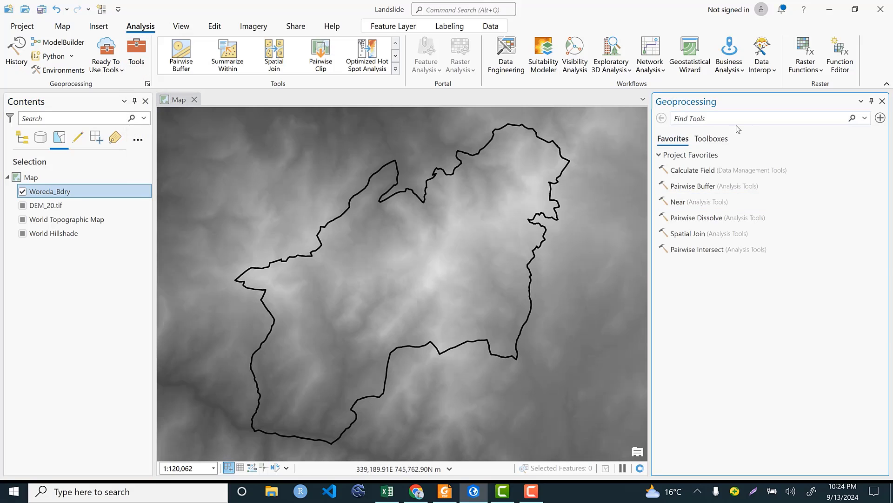
pyautogui.click(706, 120)
pyautogui.click(712, 139)
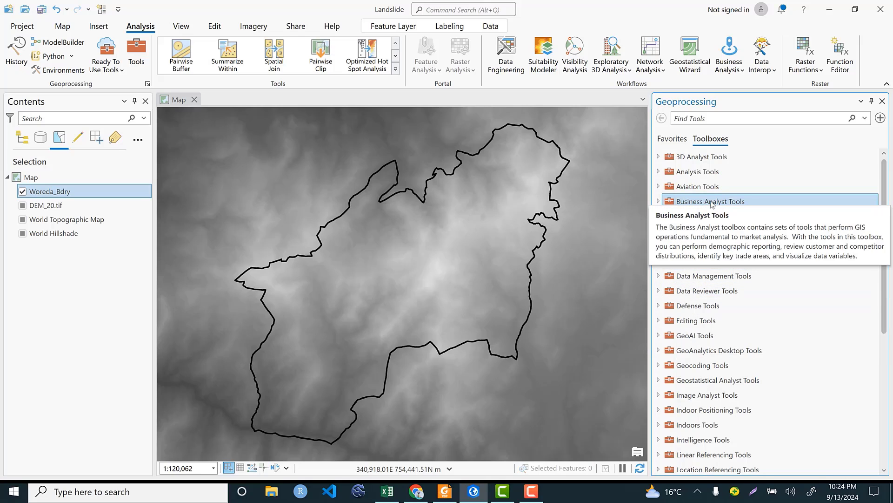
# Open the Extract by Mask tool from the Extraction toolset of the Spatial Analyst Tools.
pyautogui.scroll(-5, 725, 242)
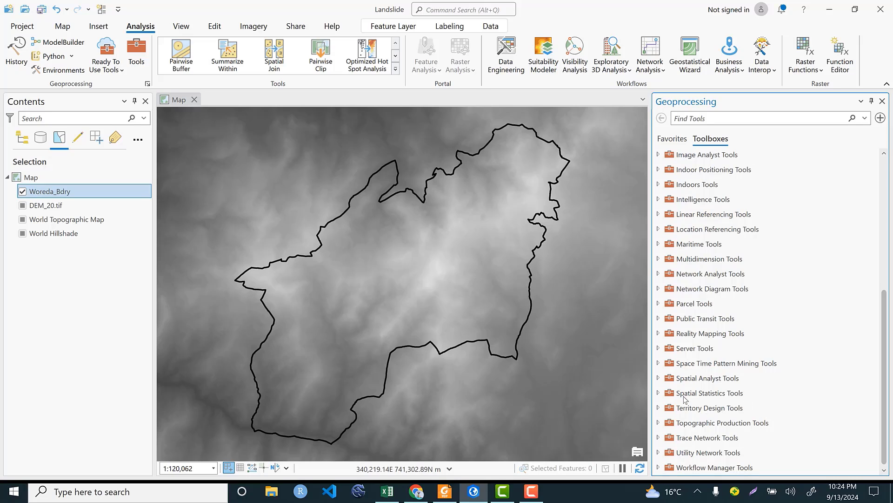
pyautogui.click(658, 378)
pyautogui.scroll(-5, 743, 326)
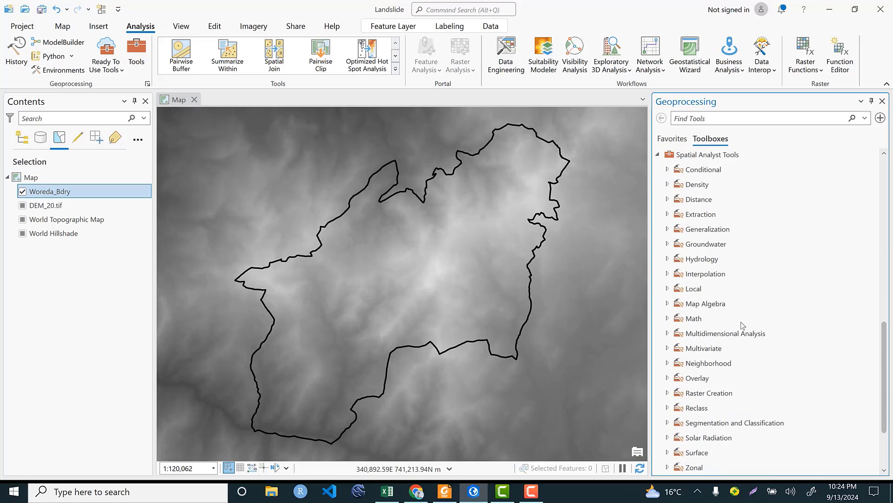
pyautogui.click(705, 217)
pyautogui.doubleClick(713, 217)
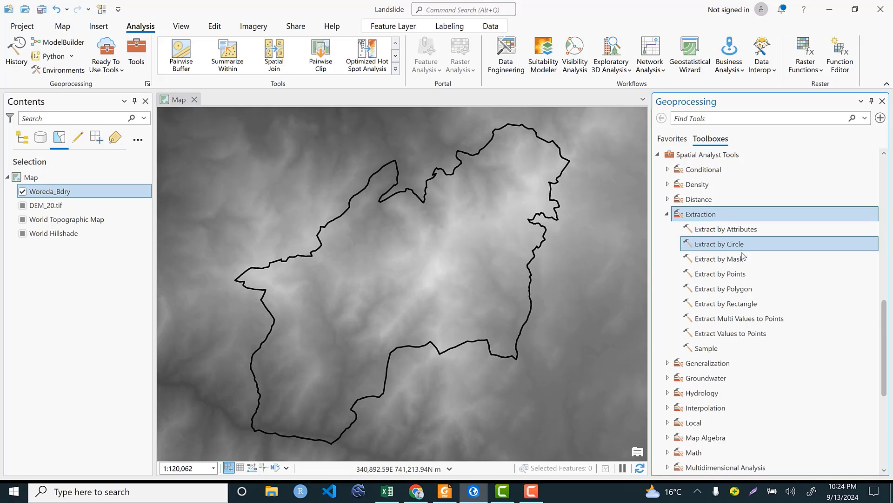
pyautogui.doubleClick(706, 217)
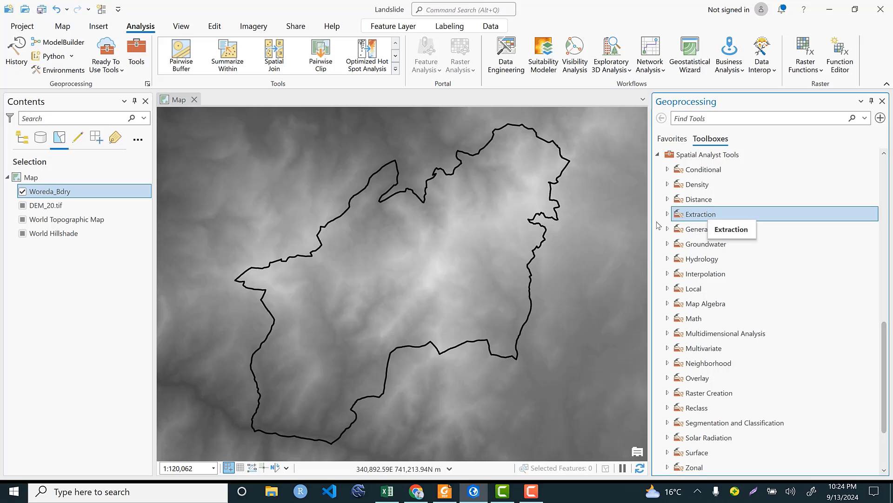
pyautogui.doubleClick(713, 217)
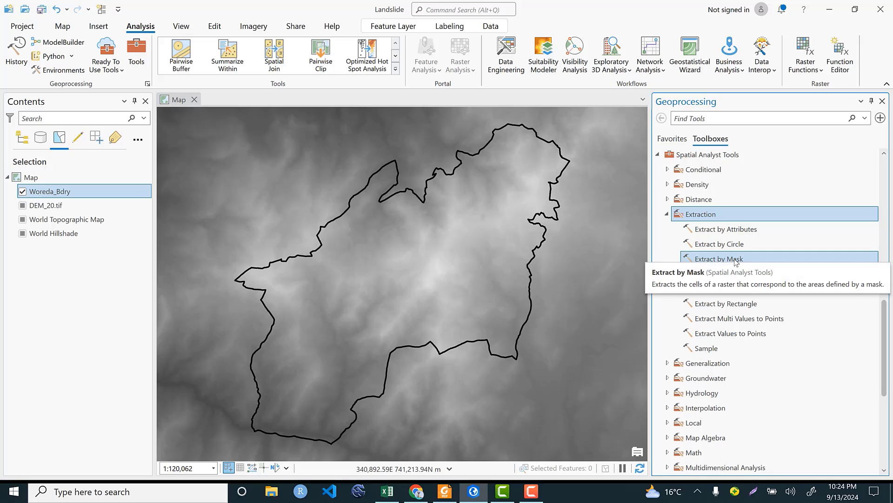
pyautogui.click(718, 259)
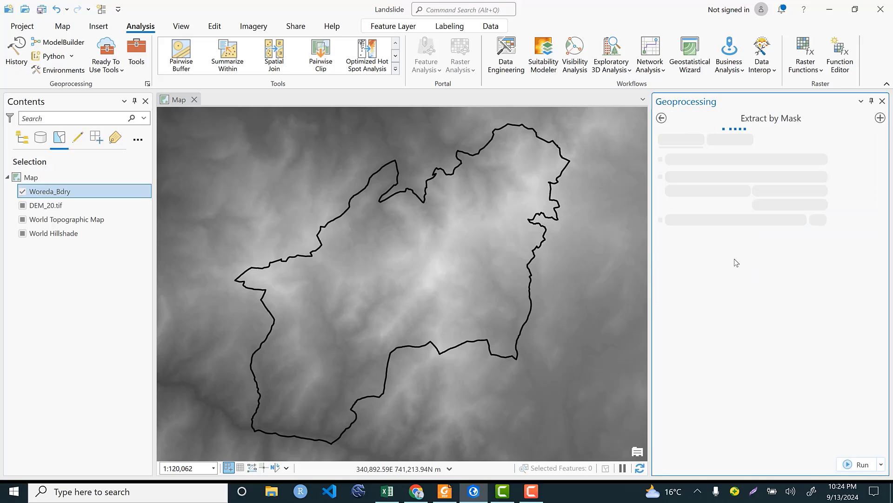
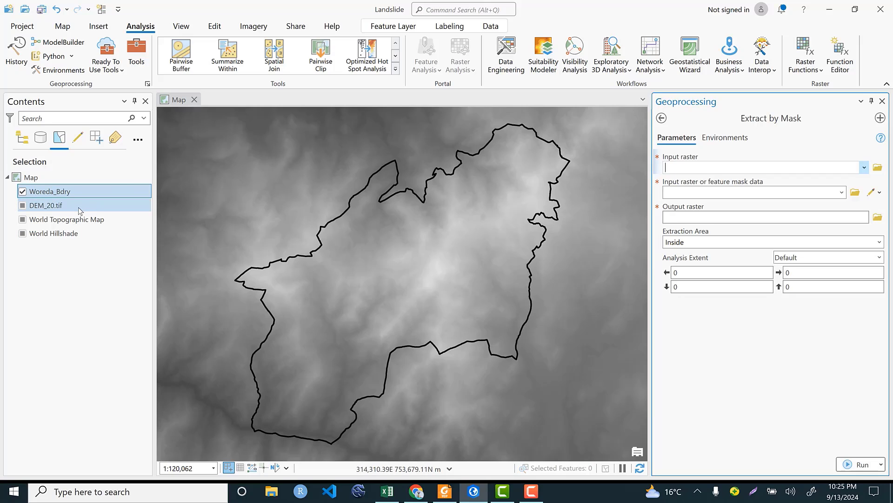
# Extract the area of DEM_20.tif inside the Woreda_Bdry mask to output raster Extract_DEM_1, with the analysis extent As Specified Below.
pyautogui.click(865, 168)
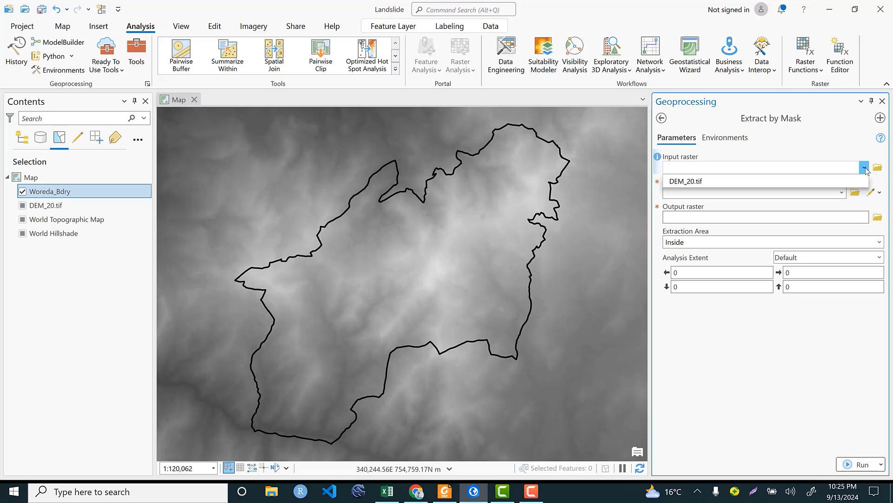
pyautogui.click(692, 186)
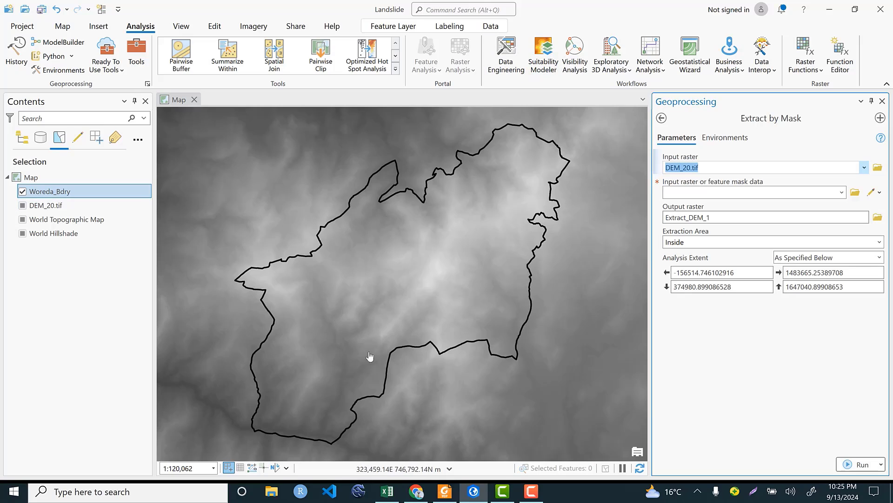
pyautogui.click(842, 192)
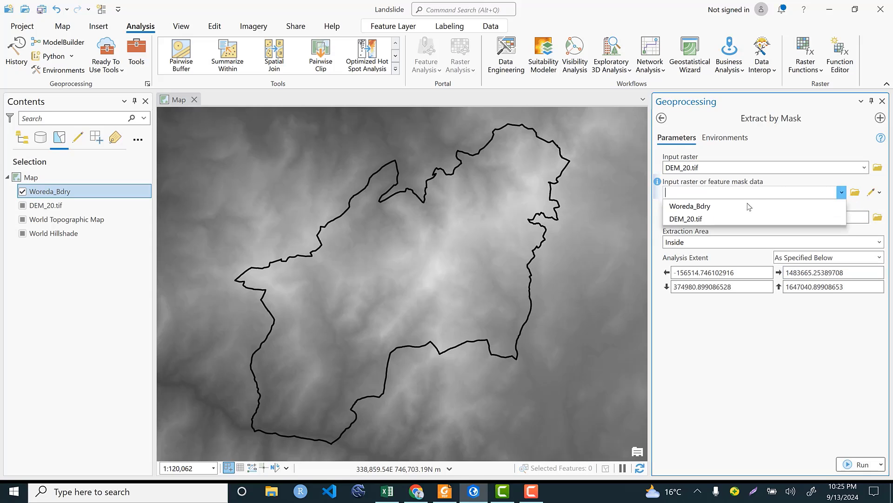
pyautogui.click(702, 207)
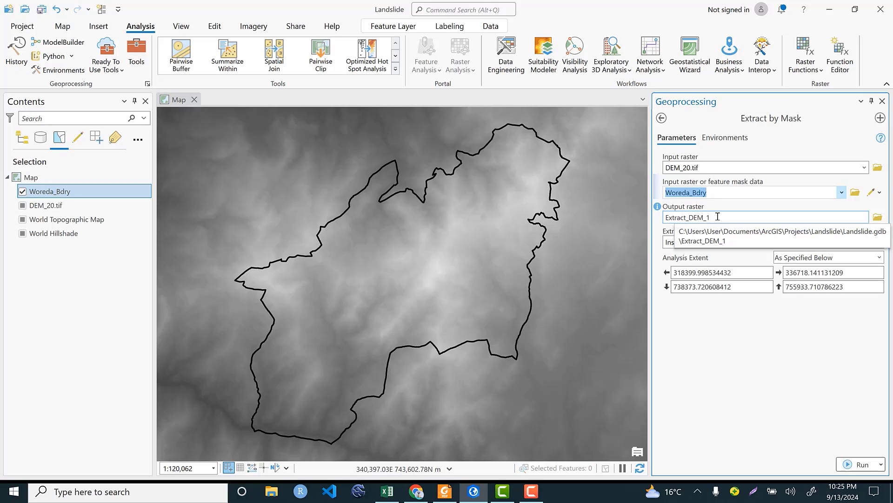
pyautogui.click(882, 218)
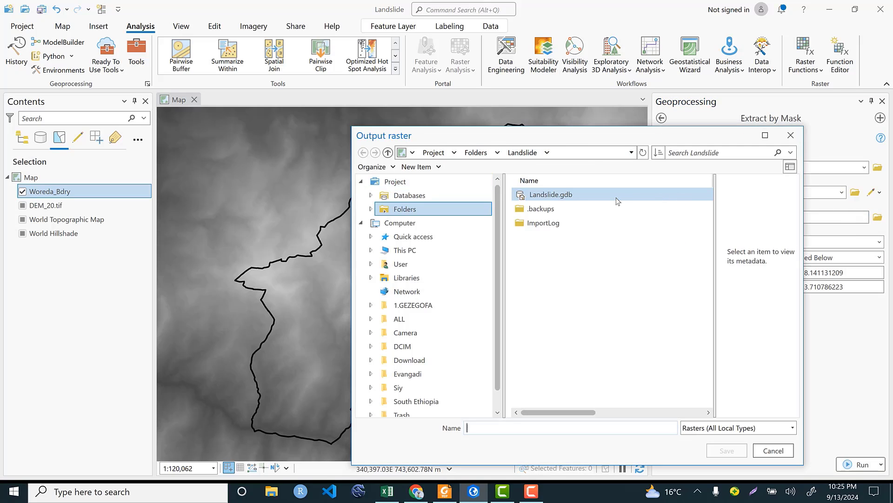
pyautogui.click(799, 137)
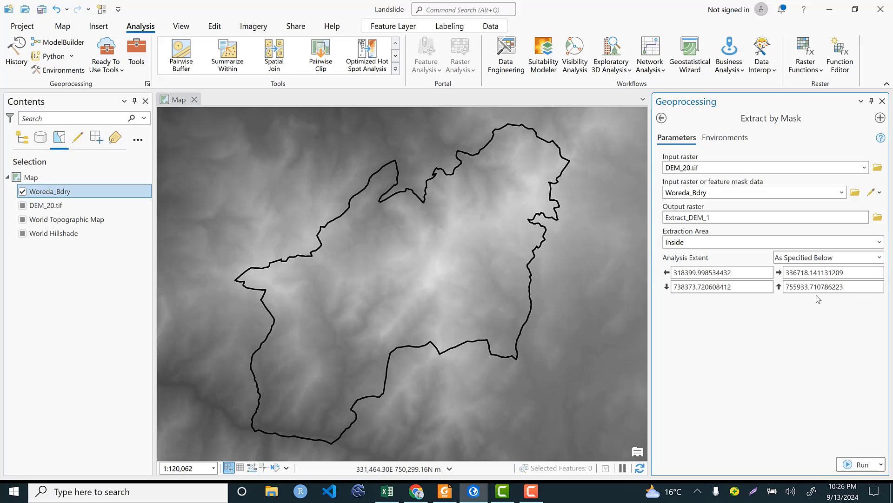
pyautogui.click(831, 258)
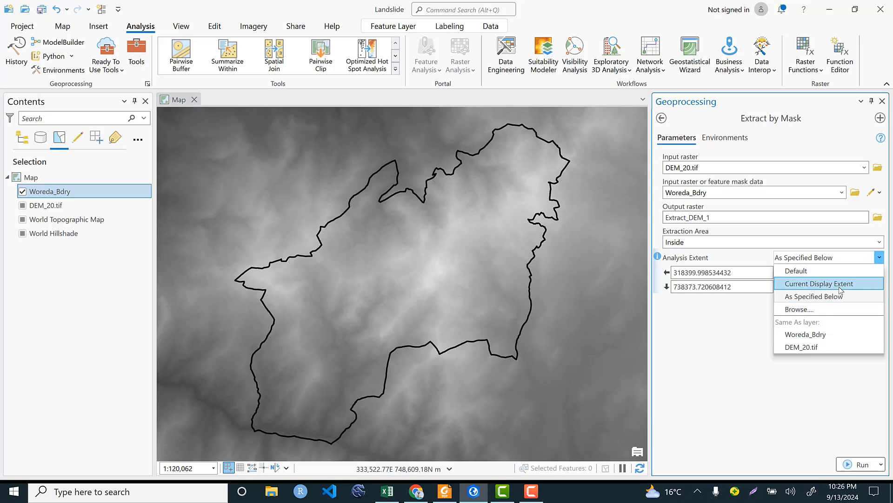
pyautogui.click(819, 296)
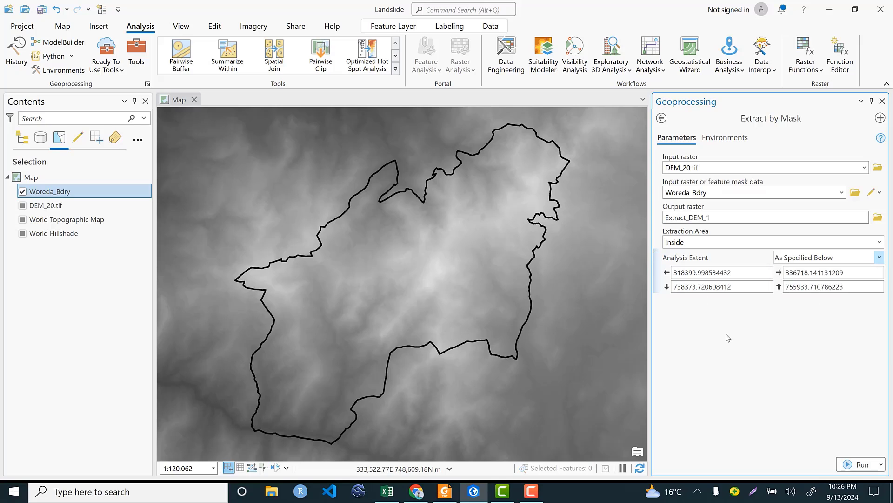
pyautogui.click(862, 465)
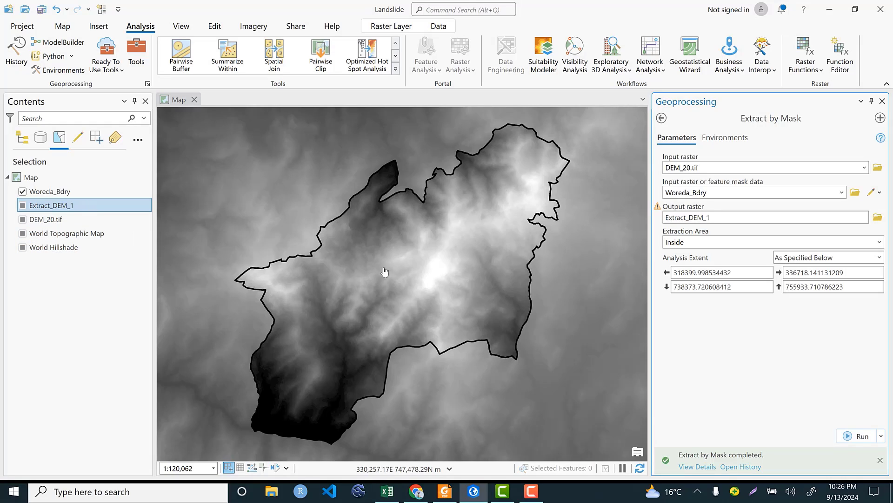
# Remove the DEM_20.tif layer from the map and close the Extract by Mask tool.
pyautogui.rightClick(39, 221)
pyautogui.click(80, 122)
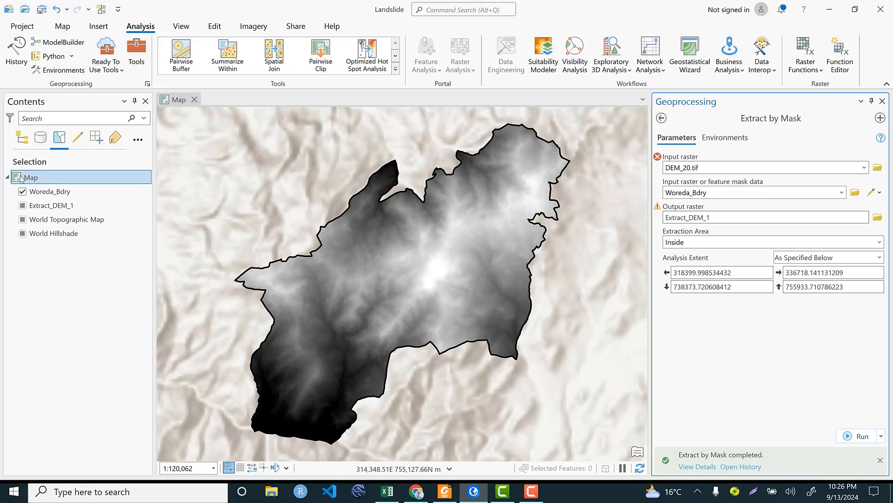
pyautogui.click(74, 210)
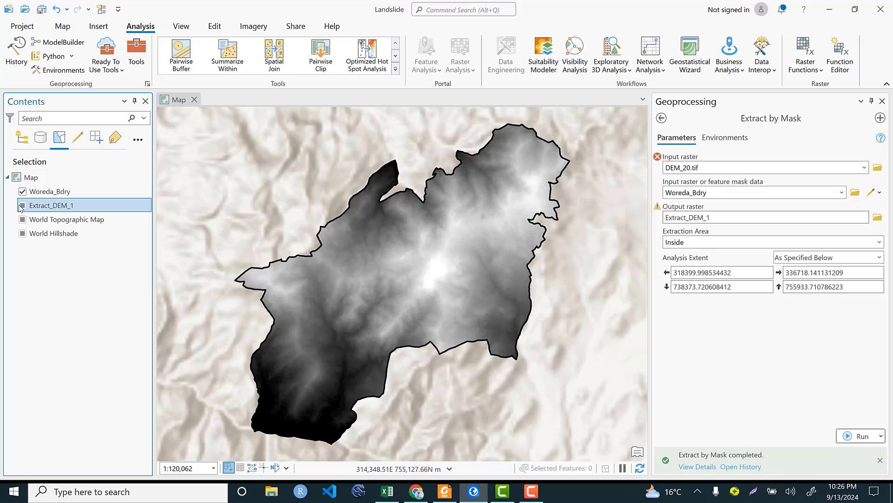
pyautogui.rightClick(61, 209)
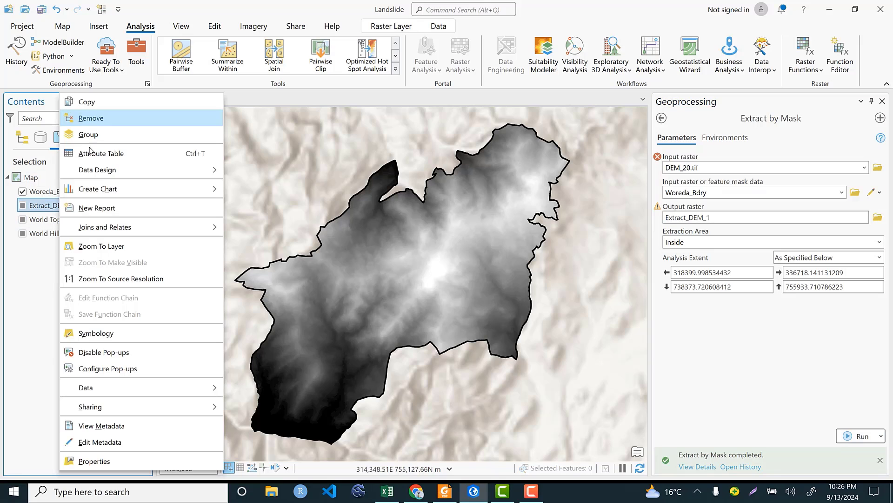
pyautogui.moveTo(97, 189)
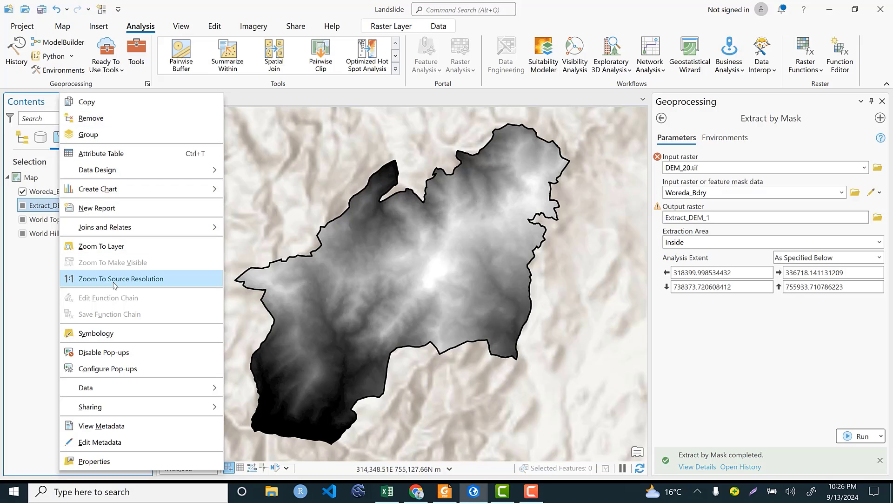
pyautogui.click(6, 278)
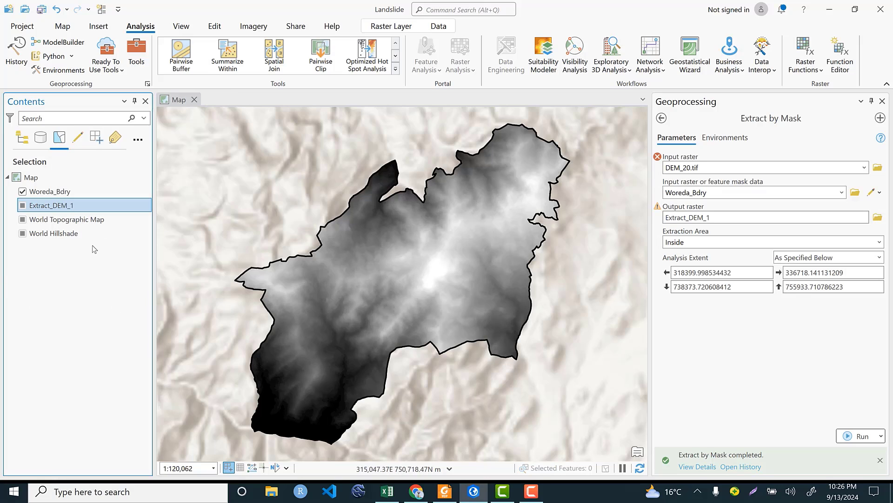
pyautogui.click(883, 101)
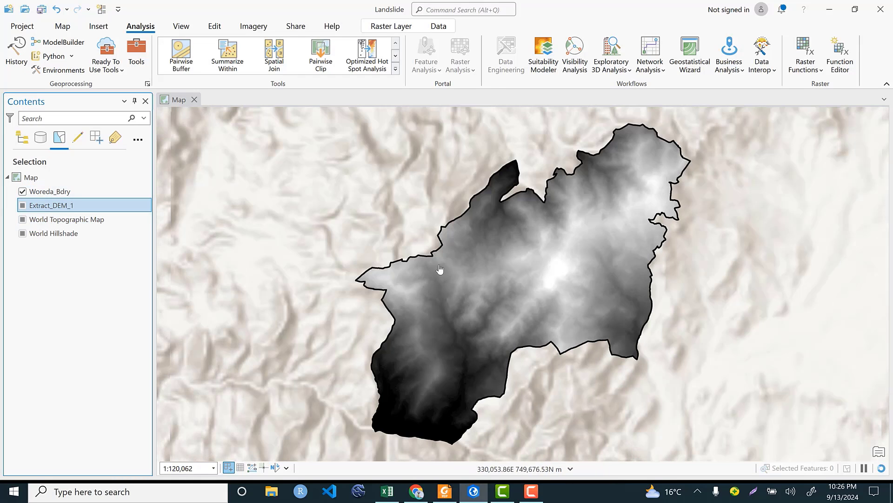
# Apply the green-yellow-red Condition Number color scheme to Extract_DEM_1 and list the layers by drawing order to show its legend.
pyautogui.rightClick(41, 209)
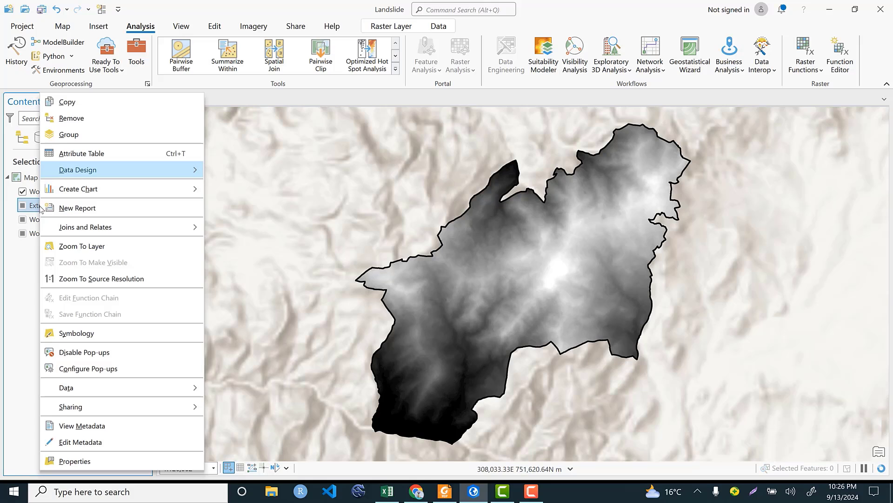
pyautogui.click(65, 336)
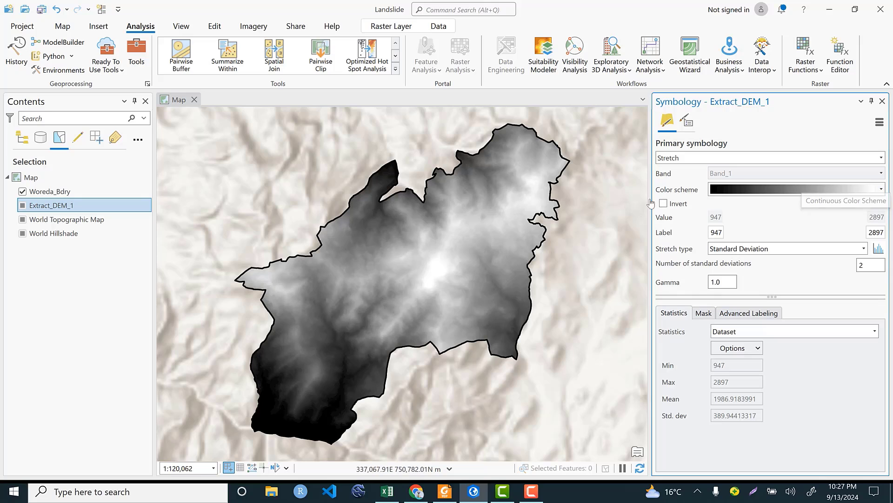
pyautogui.click(750, 185)
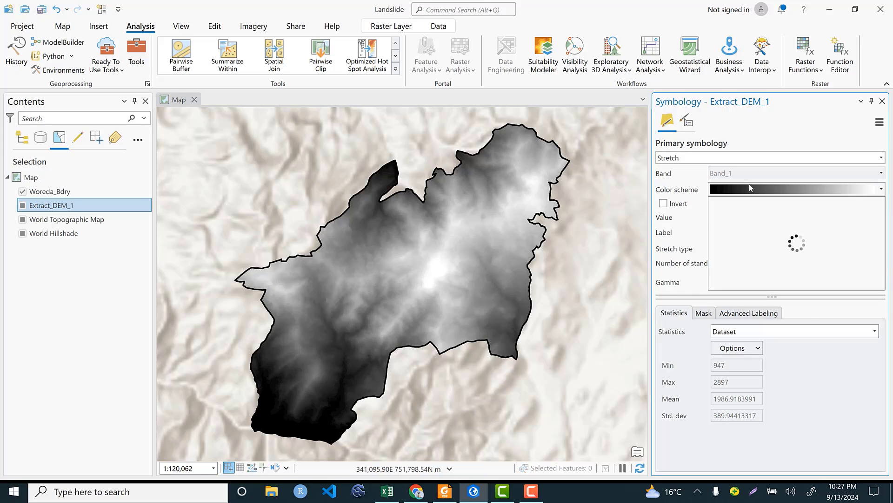
pyautogui.scroll(-5, 786, 244)
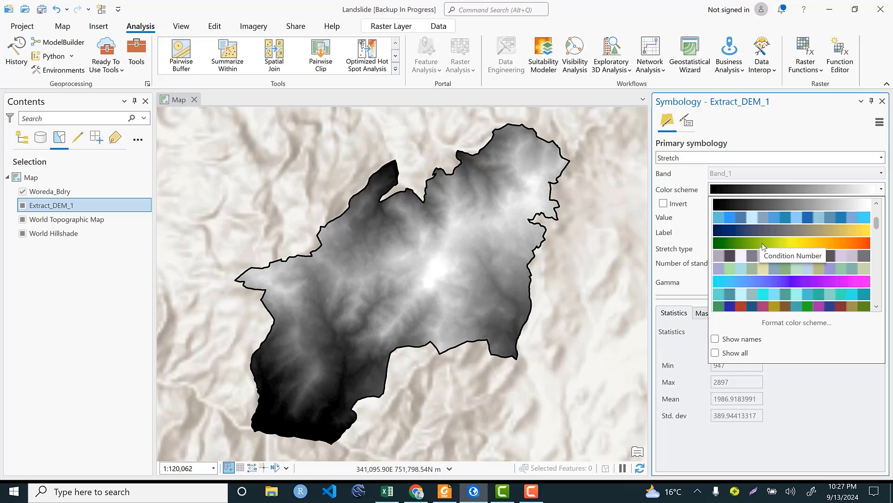
pyautogui.click(734, 243)
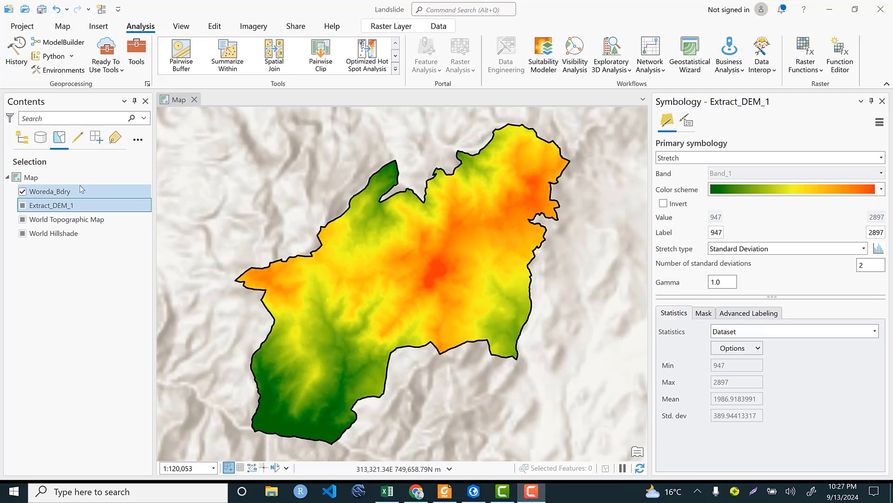
pyautogui.click(21, 139)
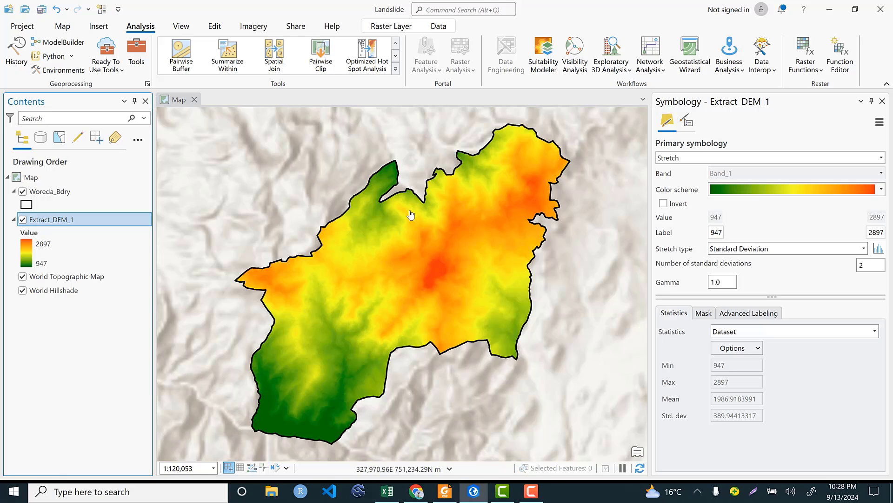
# Switch to Excel and review the Elevation criterion's class ranges and reference in the Criterias sheet.
pyautogui.click(388, 491)
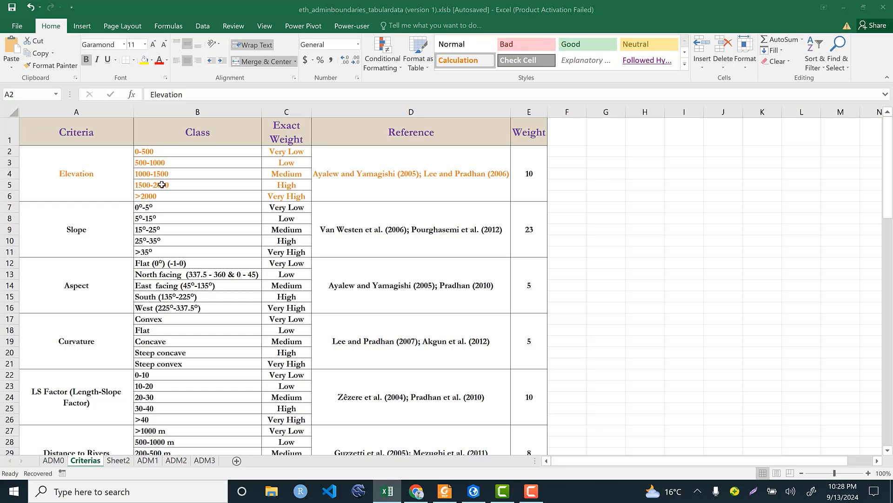
pyautogui.click(105, 172)
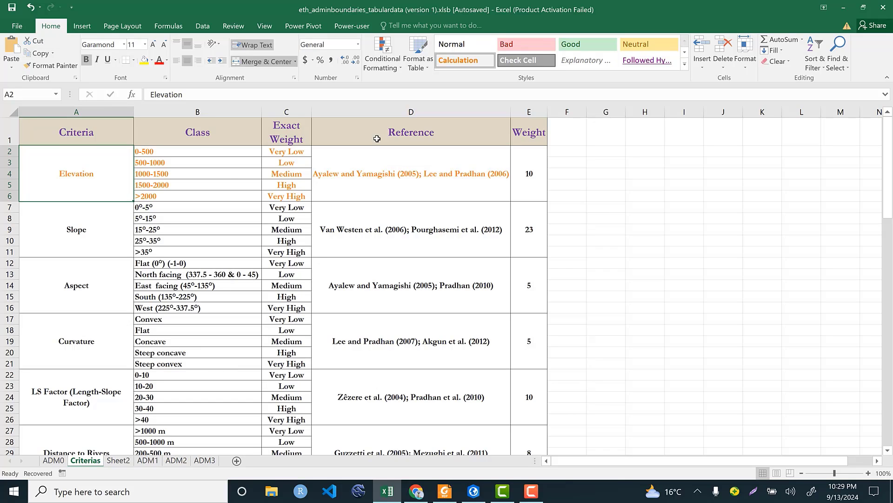
pyautogui.moveTo(182, 151); pyautogui.dragTo(185, 196)
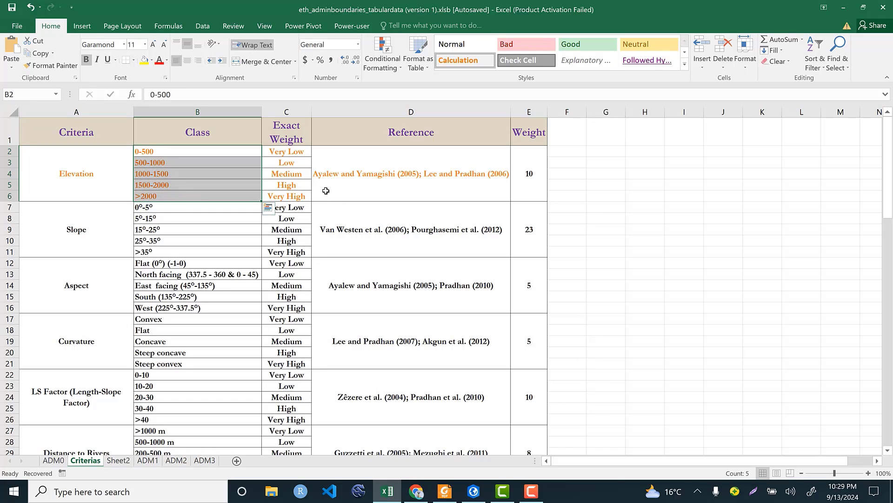
pyautogui.click(353, 199)
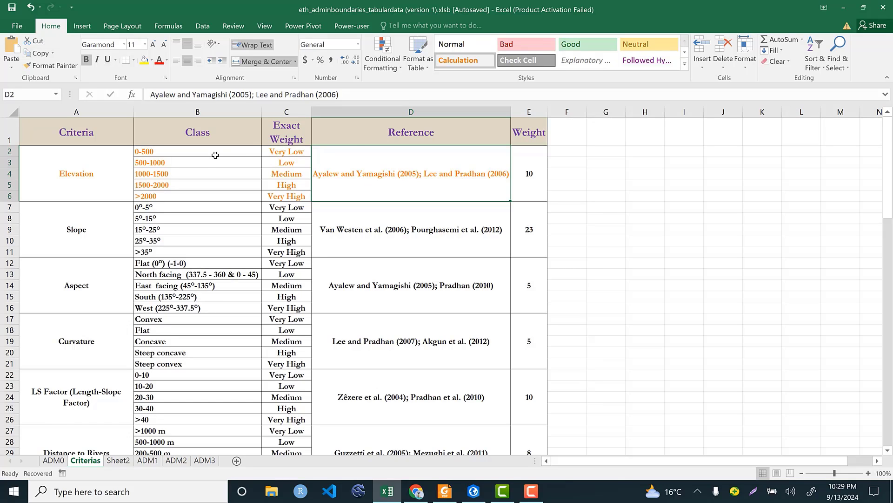
pyautogui.moveTo(210, 154); pyautogui.dragTo(209, 201)
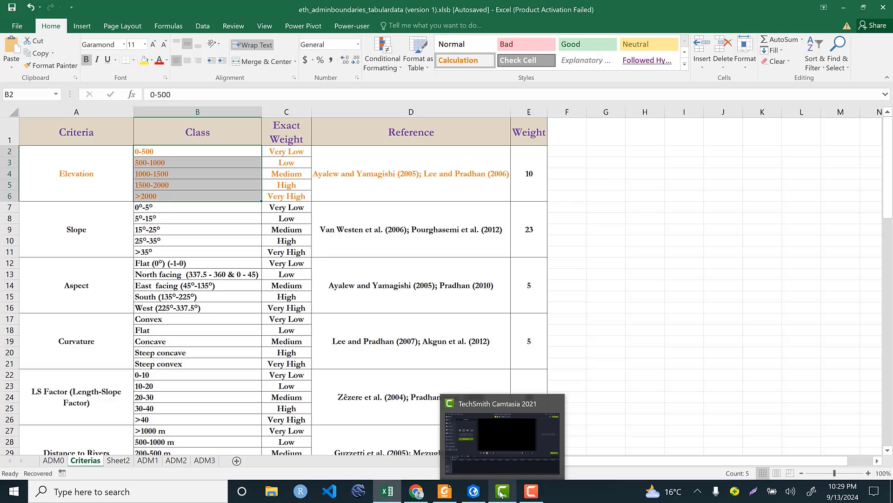
# Switch back to ArcGIS Pro and close the Symbology pane of Extract_DEM_1.
pyautogui.click(470, 494)
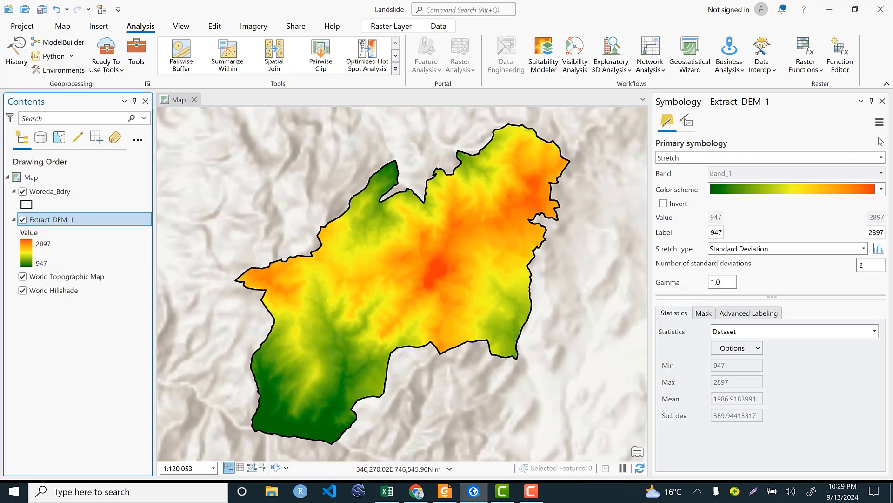
pyautogui.click(883, 102)
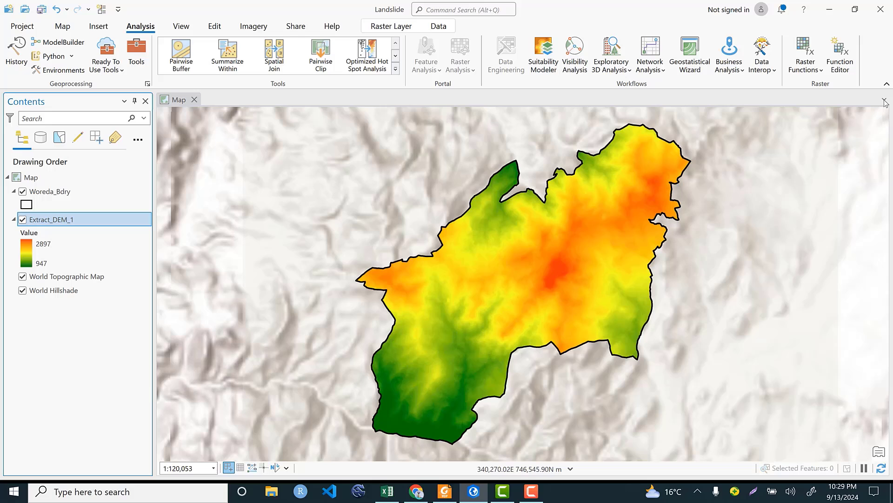
pyautogui.click(140, 53)
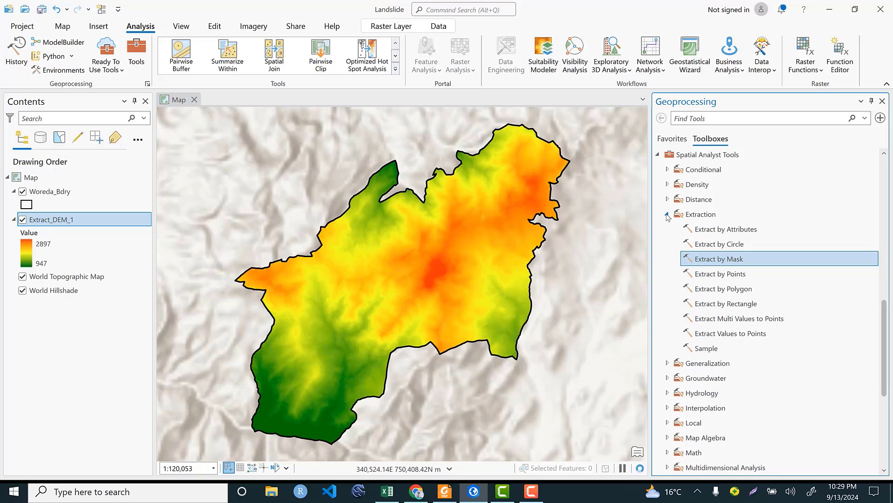
pyautogui.click(668, 215)
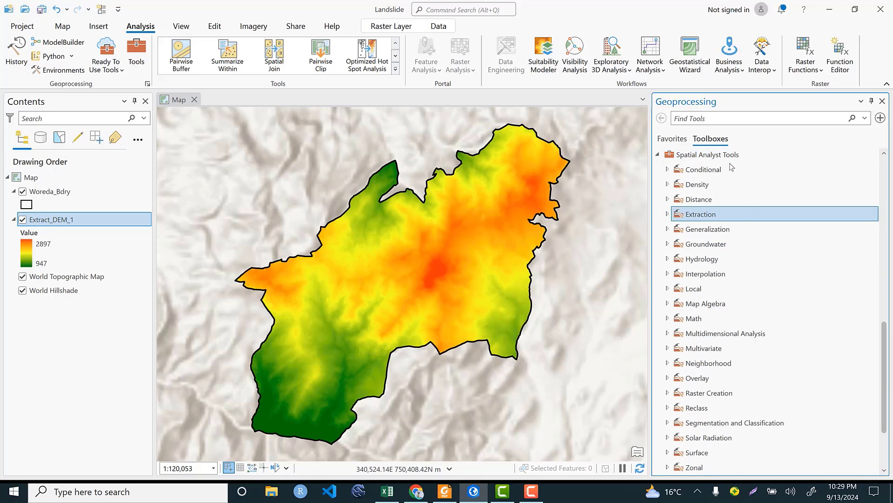
pyautogui.click(696, 410)
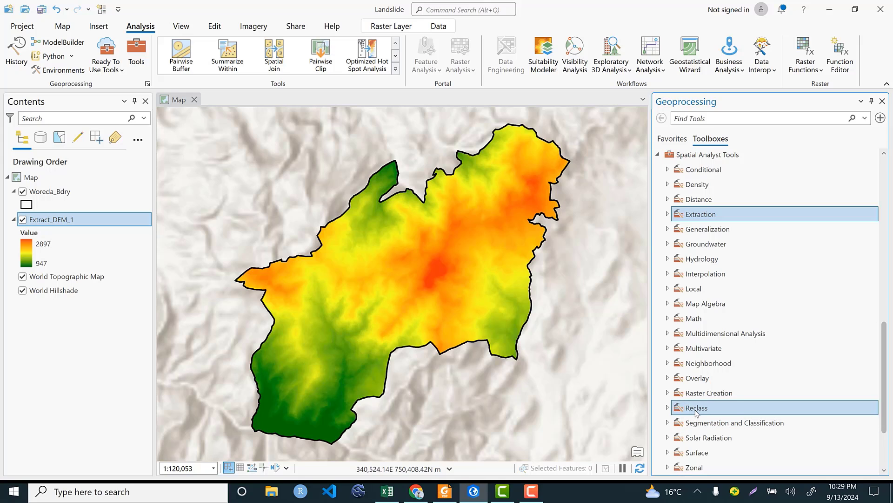
pyautogui.doubleClick(697, 408)
pyautogui.scroll(-3, 754, 259)
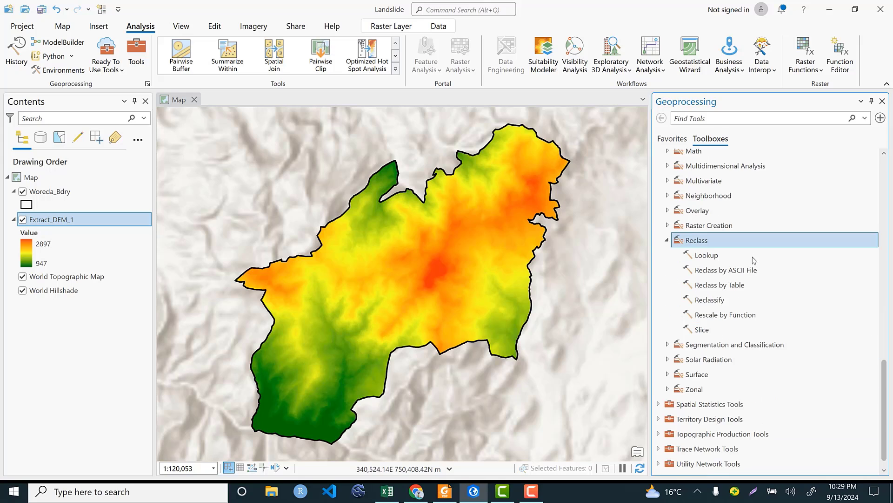
pyautogui.click(713, 303)
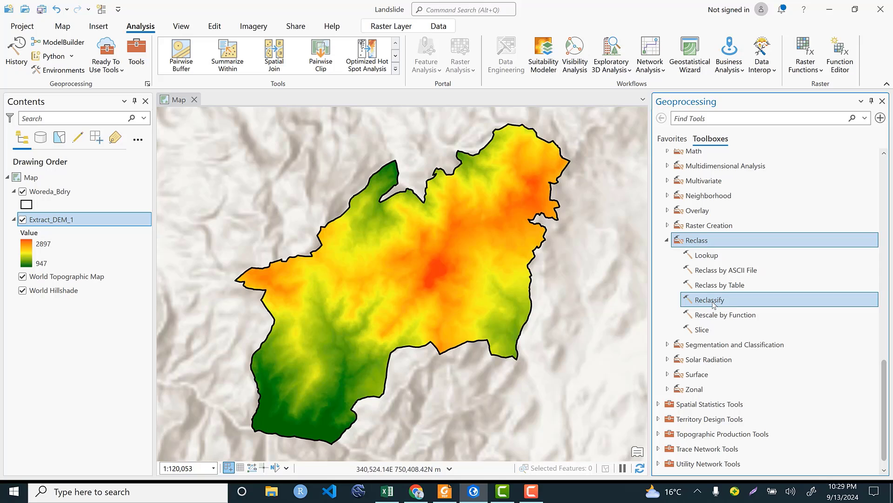
pyautogui.doubleClick(713, 300)
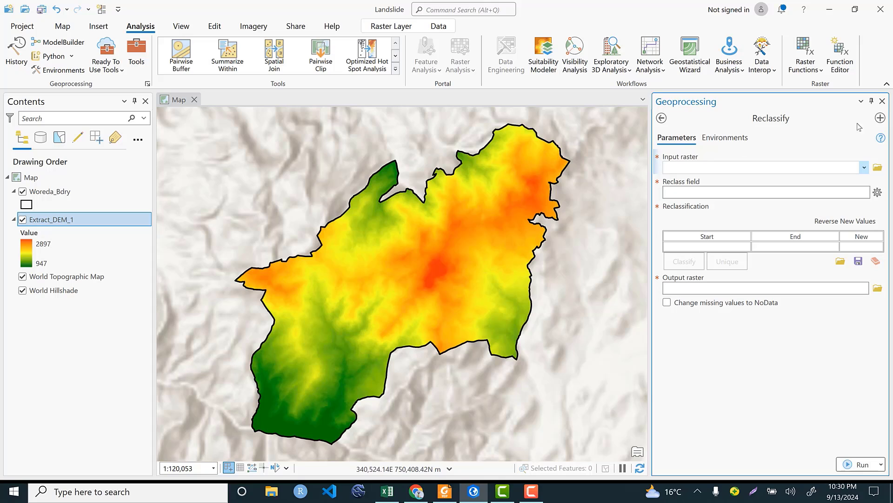
pyautogui.click(883, 101)
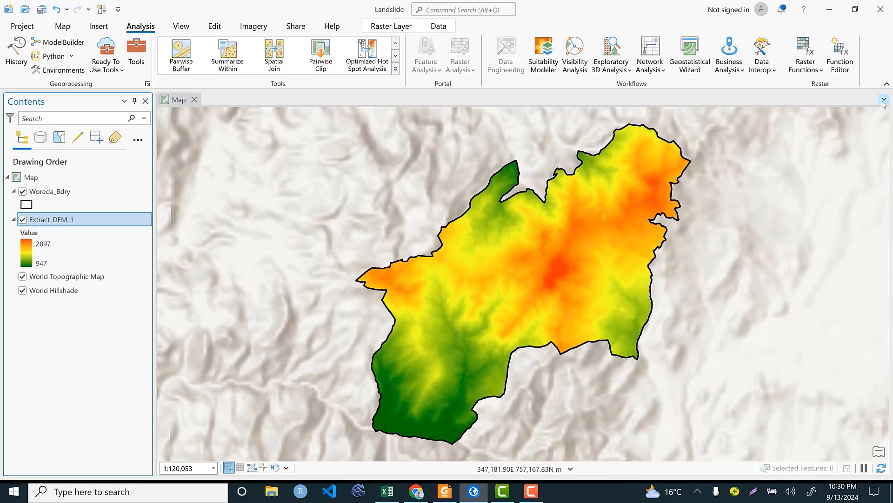
# Open the Fill tool from the Hydrology toolset of the Spatial Analyst Tools.
pyautogui.click(135, 62)
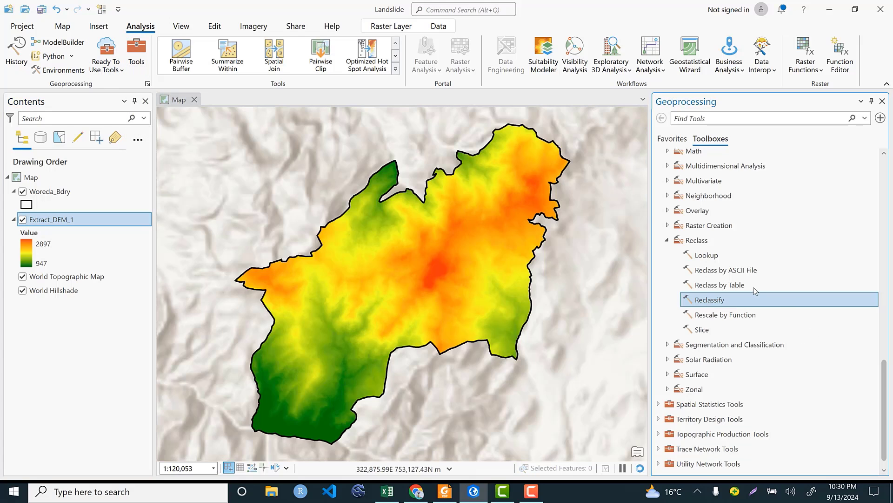
pyautogui.scroll(3, 702, 210)
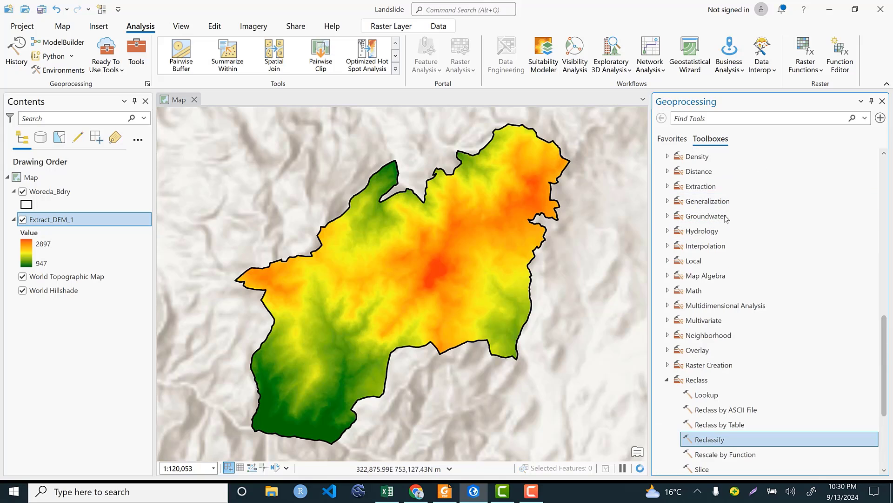
pyautogui.doubleClick(734, 231)
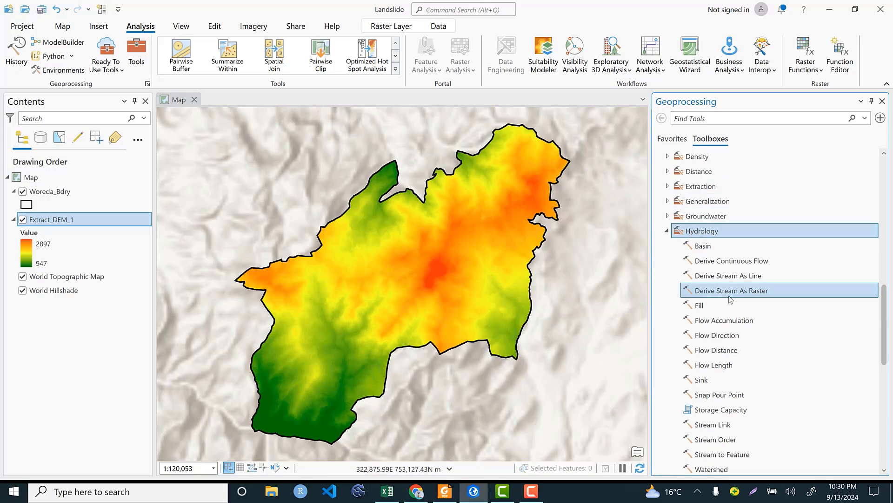
pyautogui.click(701, 306)
pyautogui.click(703, 307)
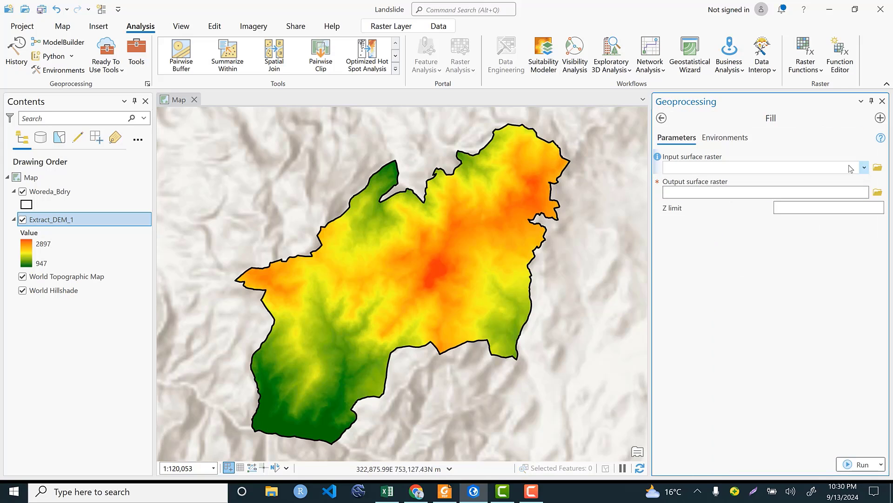
# Fill the sinks of Extract_DEM_1 into the output surface raster Fill_DEM and close the Fill tool.
pyautogui.click(864, 167)
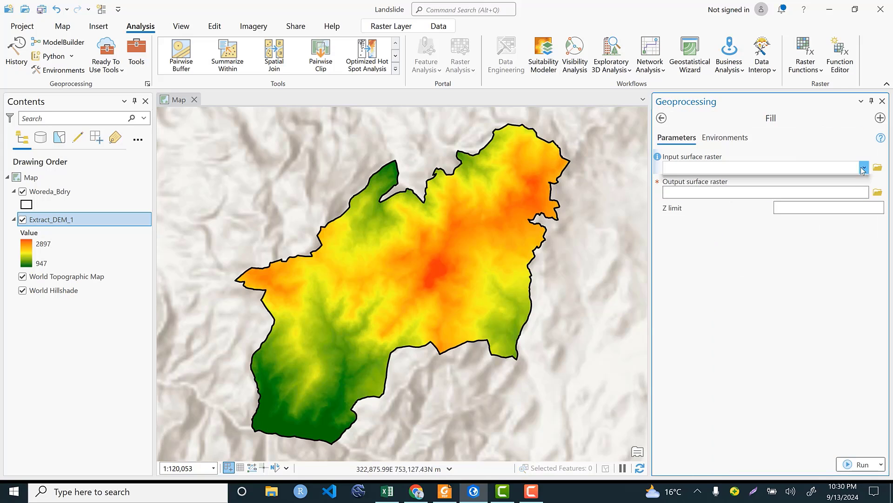
pyautogui.click(723, 181)
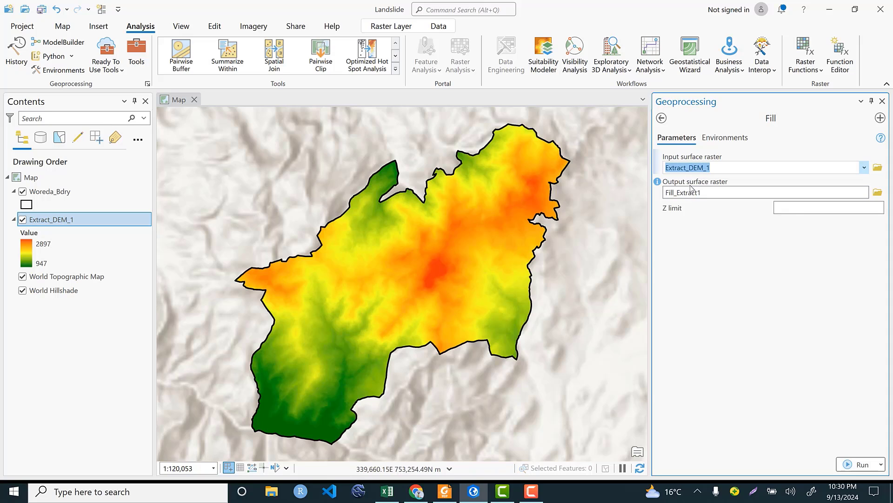
pyautogui.moveTo(711, 193); pyautogui.dragTo(711, 193)
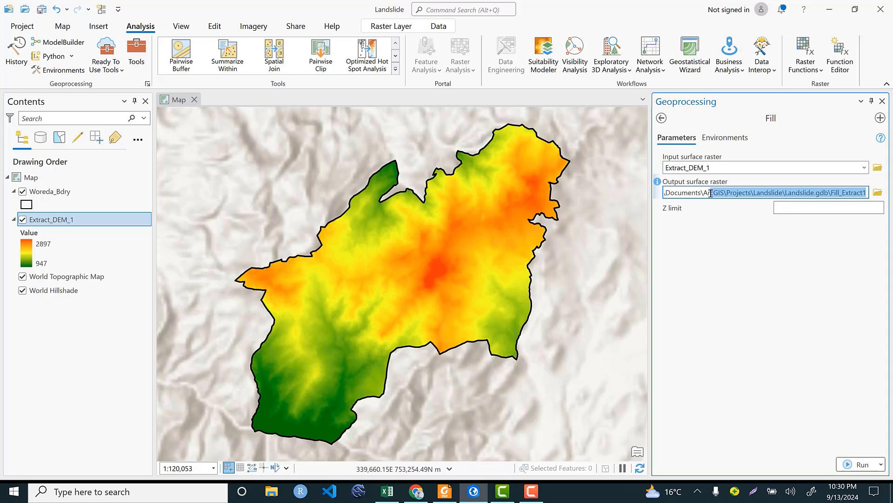
pyautogui.click(858, 194)
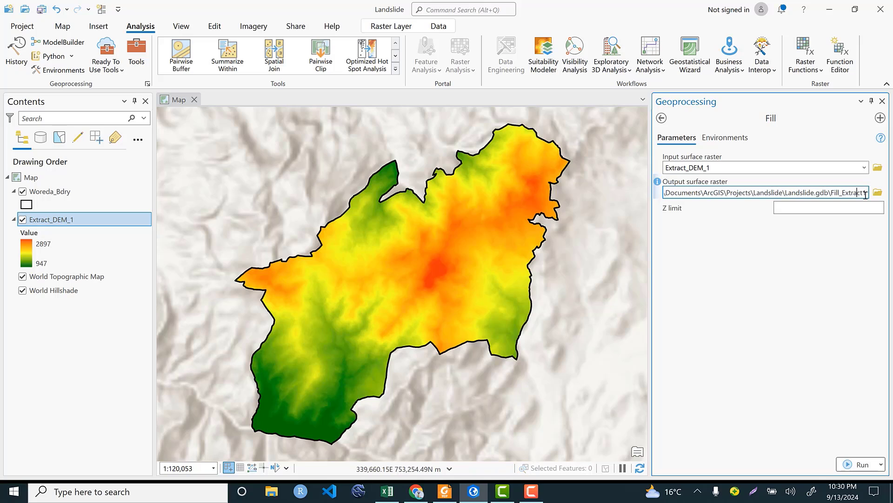
pyautogui.press('BackSpace')
pyautogui.press('BackSpace')
pyautogui.press('BackSpace')
pyautogui.press('BackSpace')
pyautogui.press('BackSpace')
pyautogui.press('BackSpace')
pyautogui.press('BackSpace')
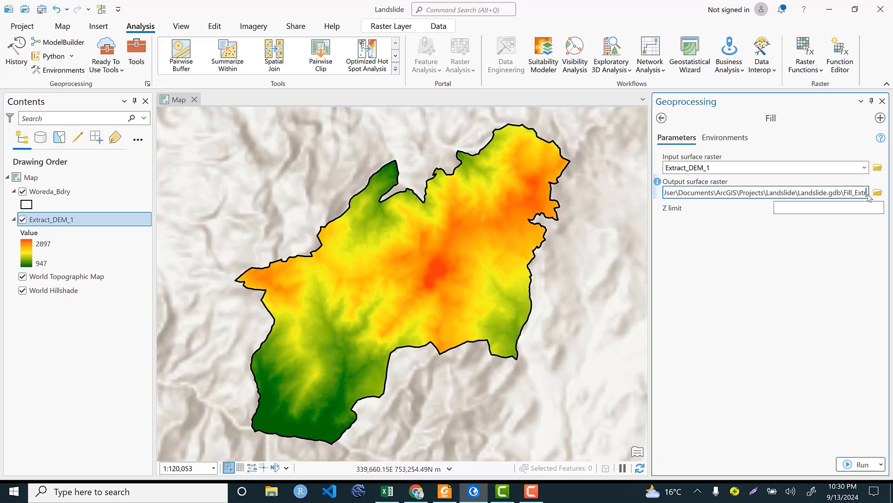
pyautogui.write('DEM')
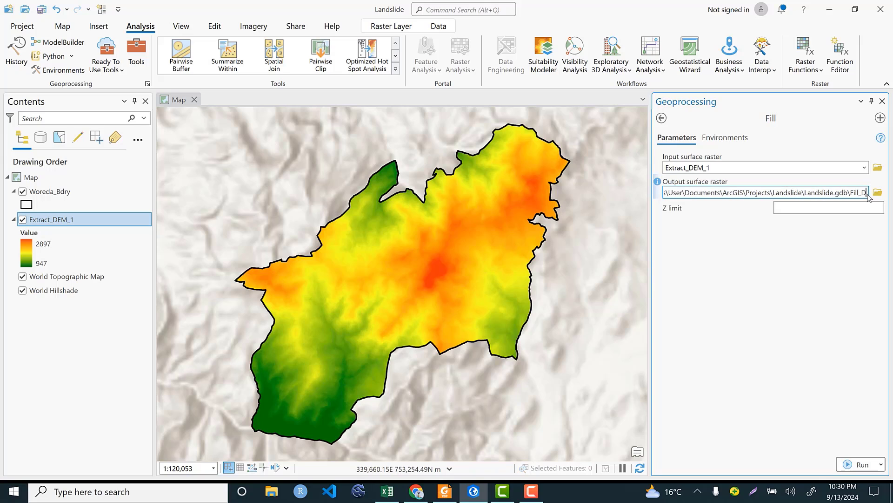
pyautogui.click(757, 277)
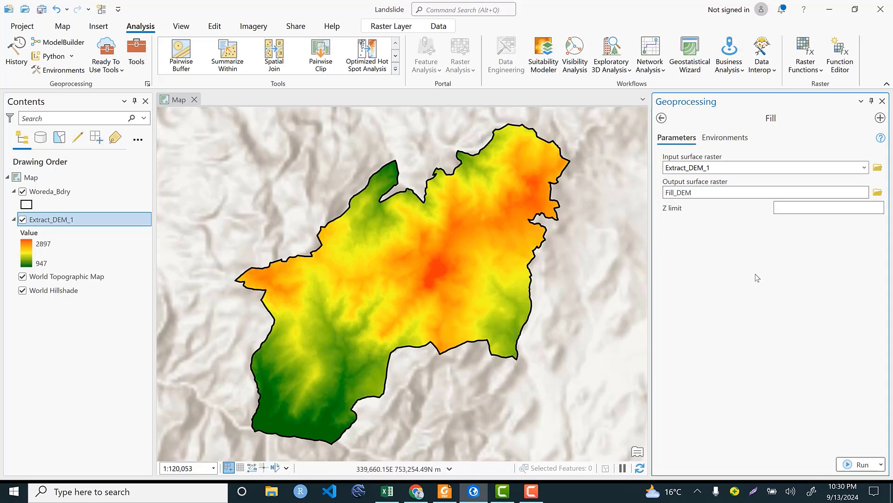
pyautogui.click(859, 464)
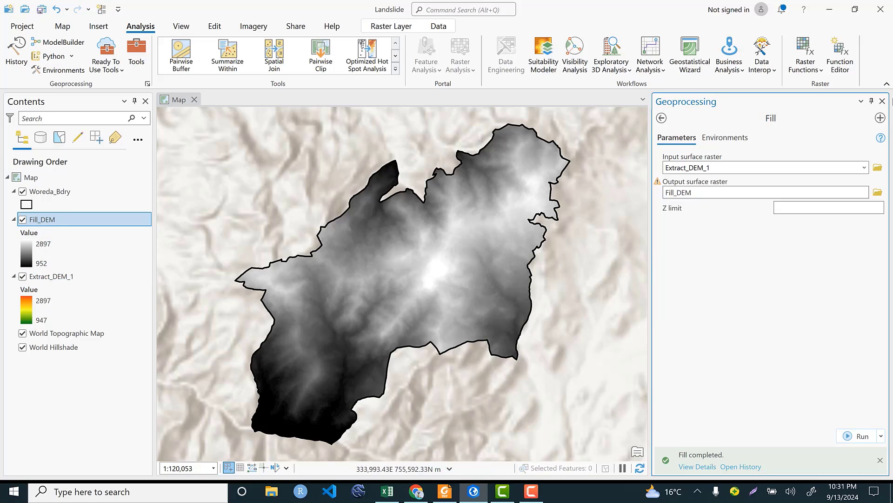
pyautogui.click(882, 101)
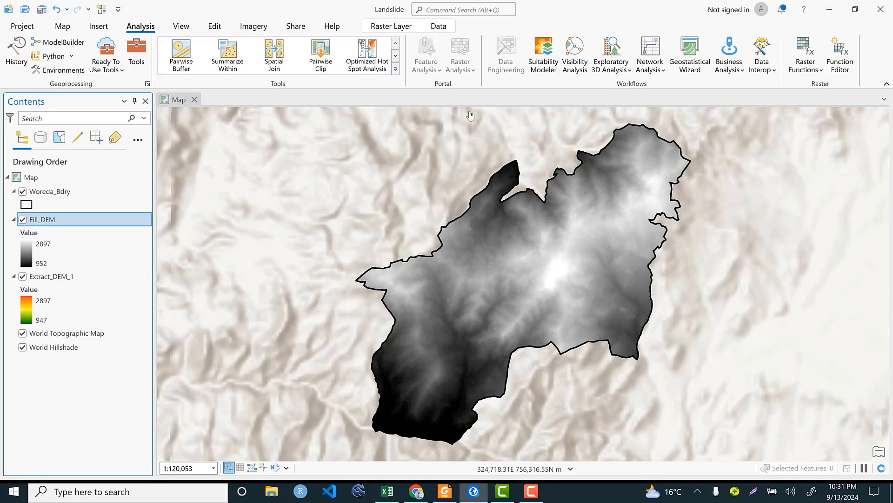
# Open the Reclassify tool from the Reclass toolset and set Fill_DEM as its input raster.
pyautogui.click(140, 54)
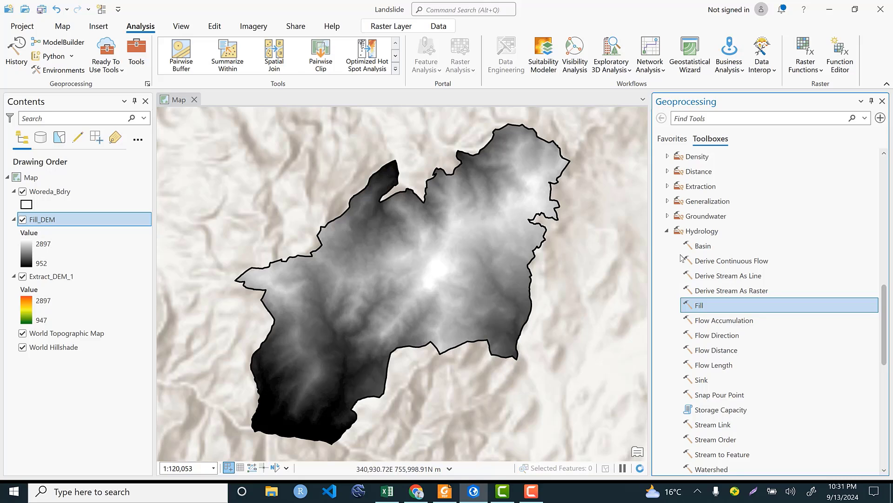
pyautogui.scroll(-2, 749, 280)
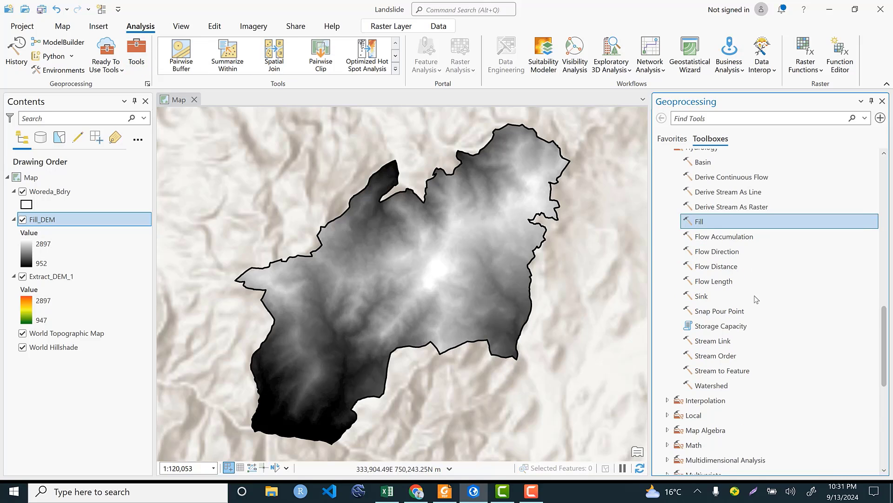
pyautogui.scroll(-5, 782, 347)
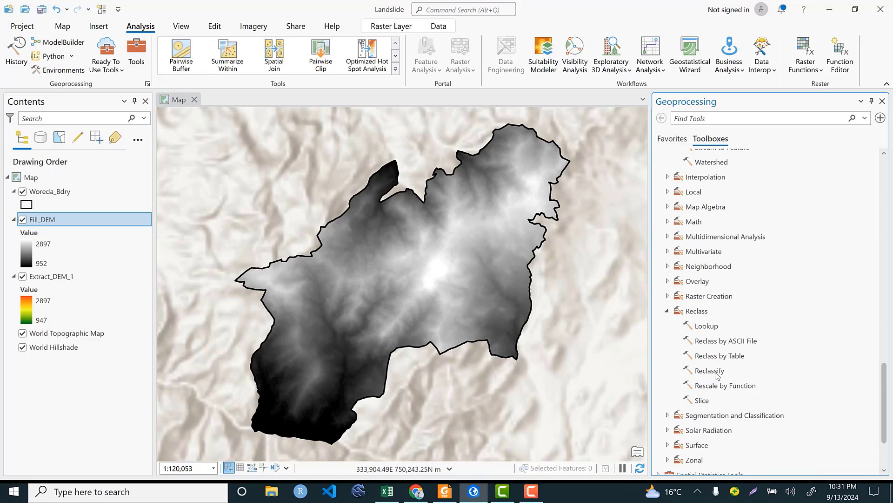
pyautogui.click(715, 373)
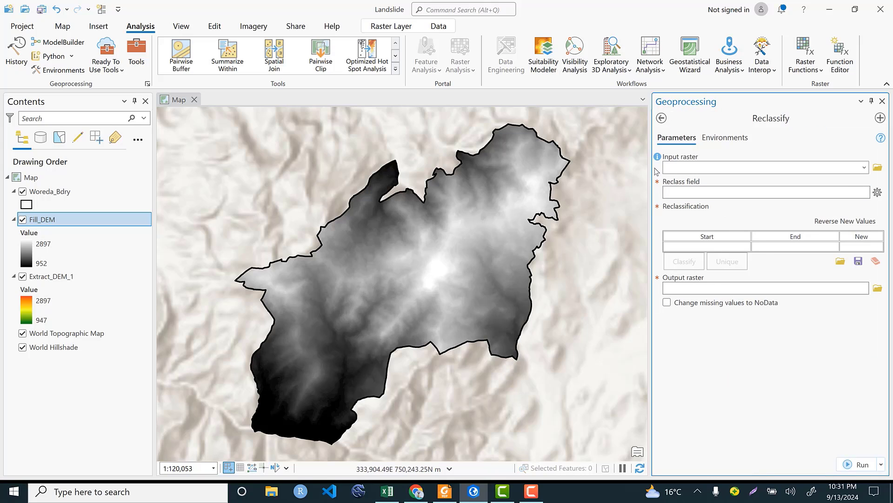
pyautogui.click(712, 169)
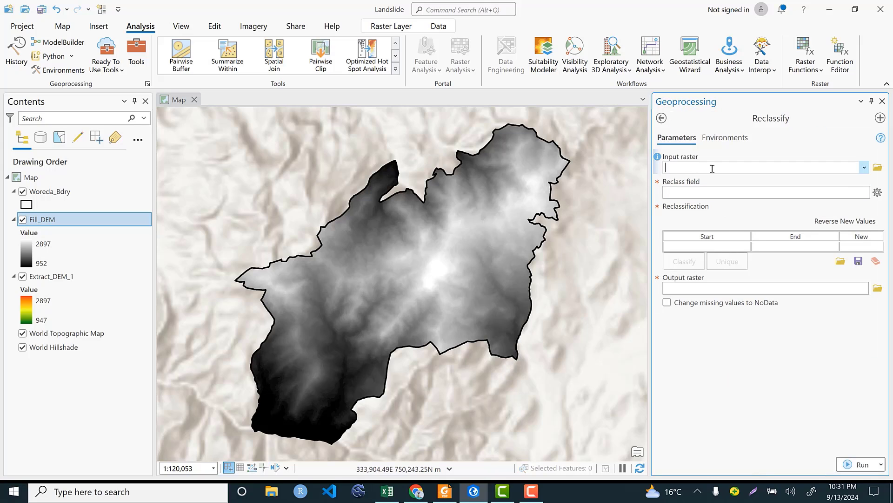
pyautogui.click(864, 167)
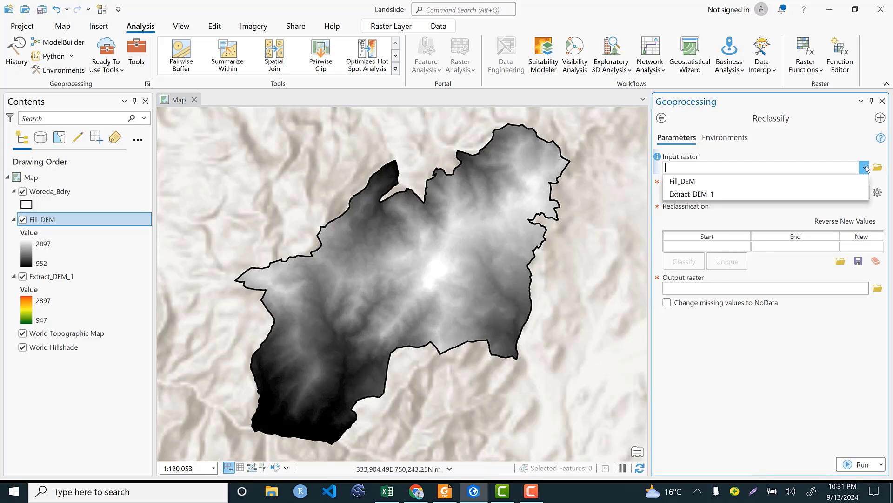
pyautogui.click(719, 181)
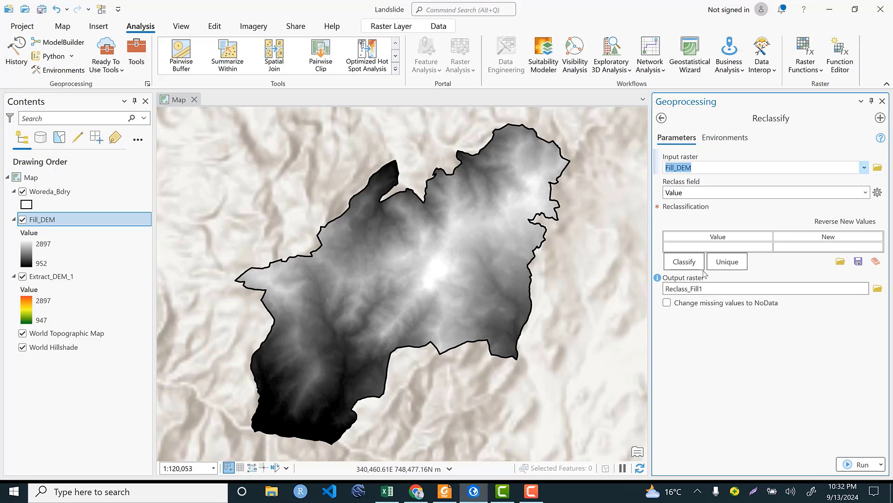
# Review the elevation class ranges on the Criterias sheet in Excel and return to ArcGIS Pro.
pyautogui.click(378, 490)
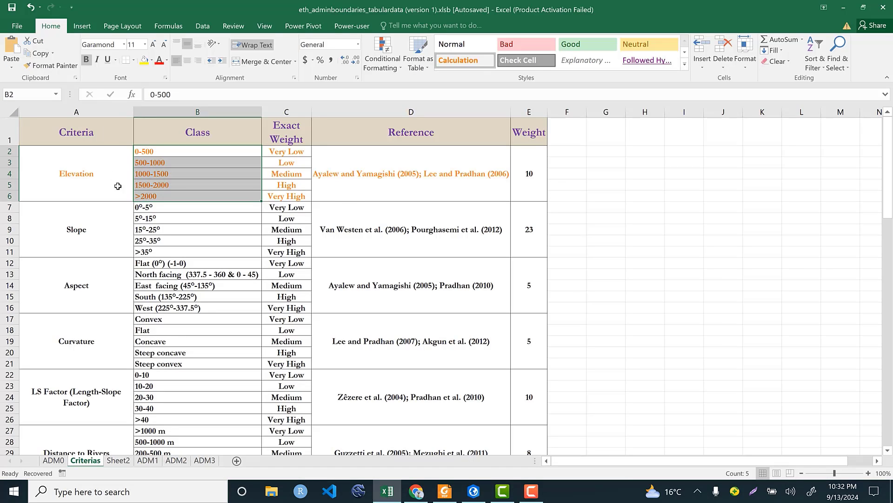
pyautogui.click(193, 176)
pyautogui.click(183, 149)
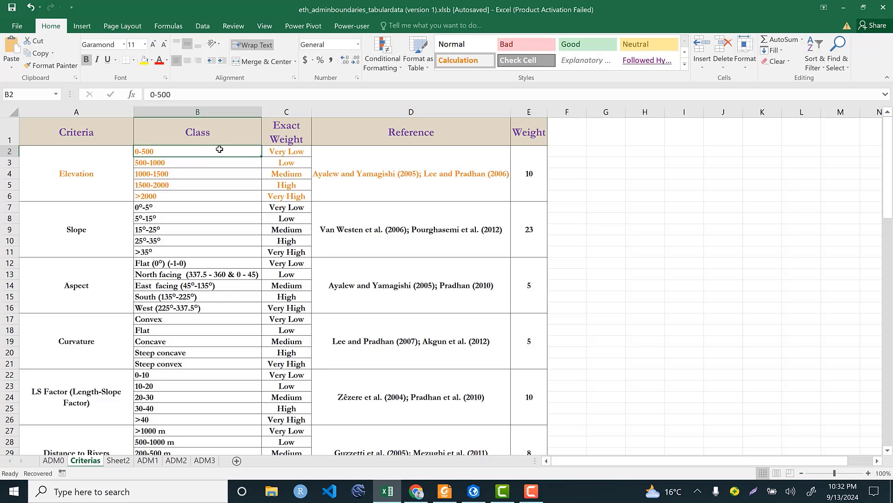
pyautogui.click(843, 8)
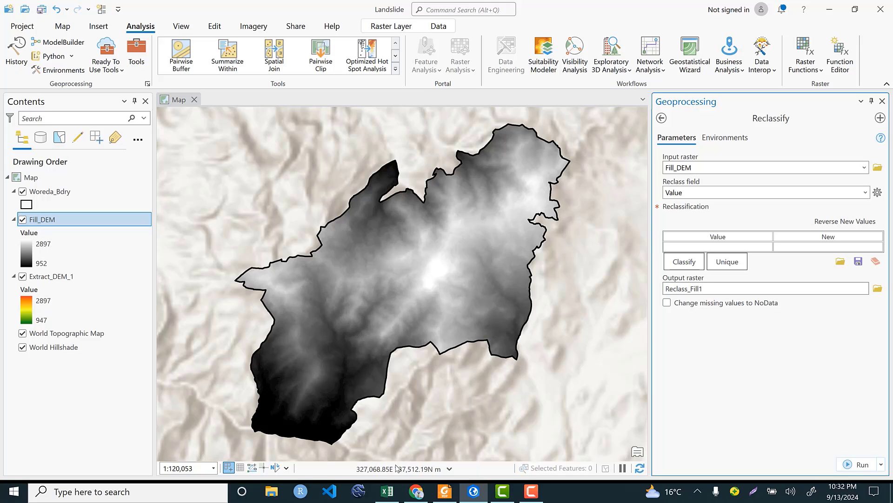
pyautogui.click(473, 485)
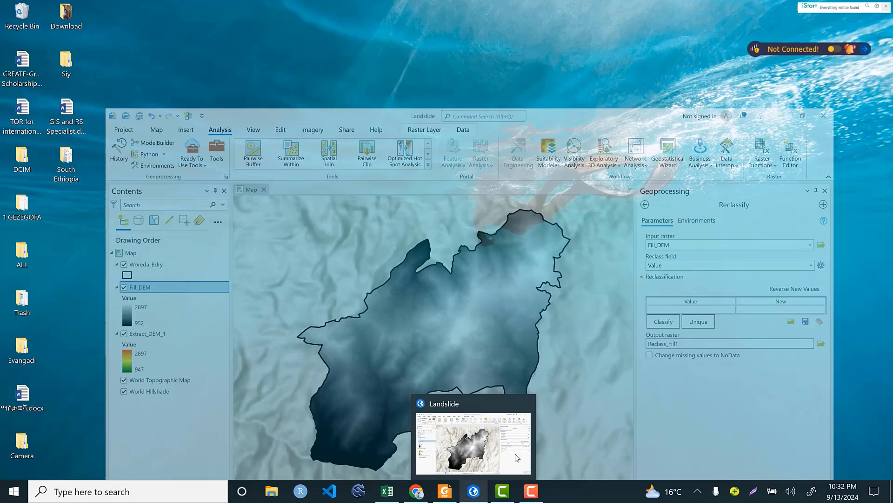
pyautogui.click(474, 490)
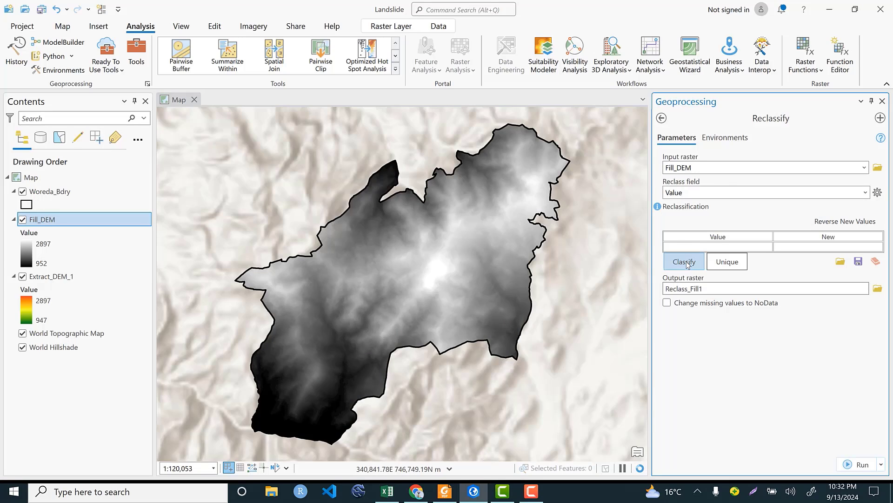
# Open the classification settings for Fill_DEM in the Reclassify tool and set the number of classes to 4.
pyautogui.click(686, 263)
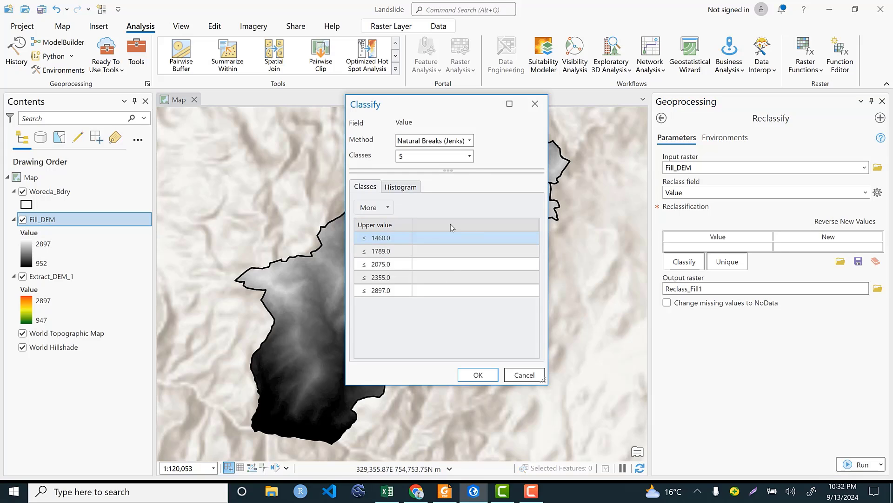
pyautogui.click(470, 156)
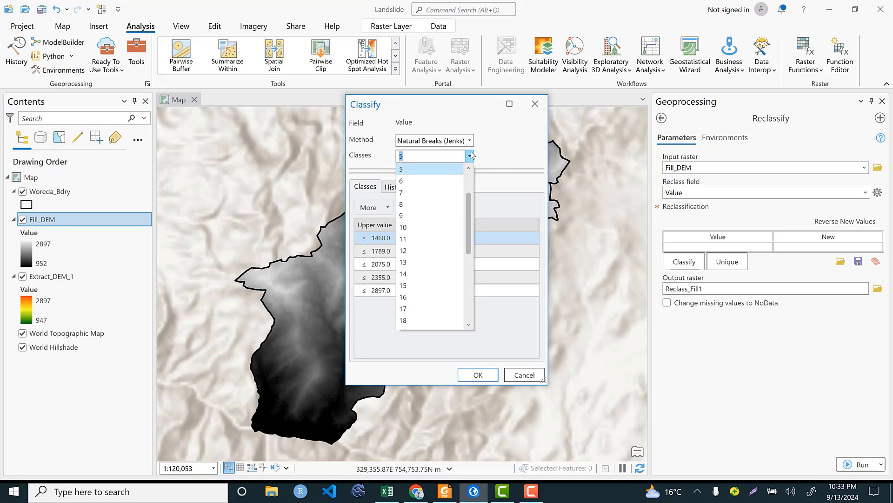
pyautogui.scroll(1, 434, 177)
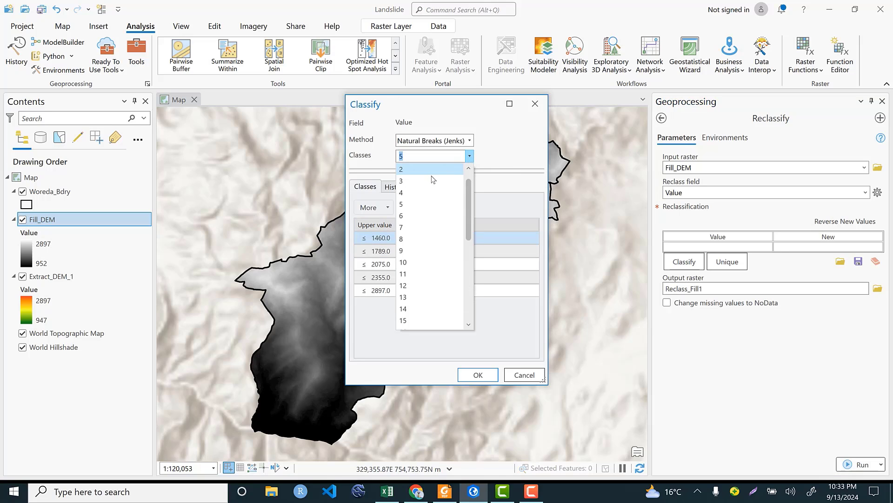
pyautogui.click(414, 196)
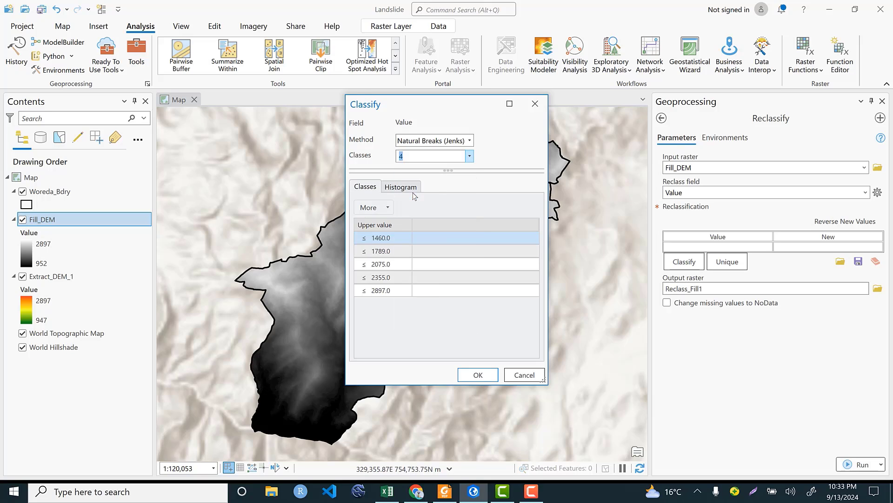
pyautogui.click(395, 241)
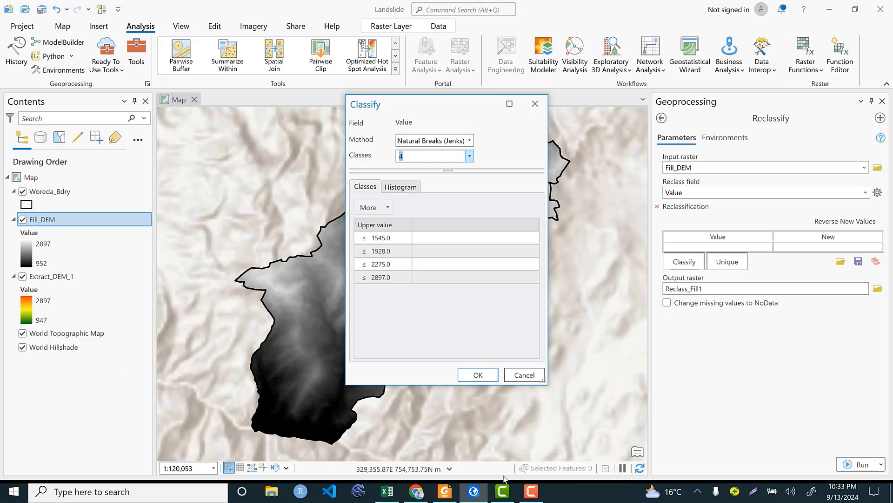
# Check the 500-1000 elevation class in Excel and set the first class's upper value to 1000 in ArcGIS Pro.
pyautogui.click(386, 492)
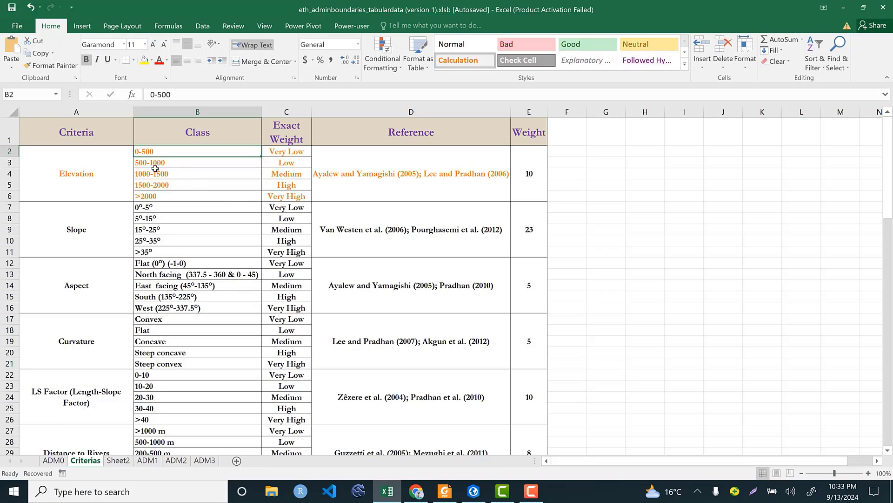
pyautogui.click(185, 163)
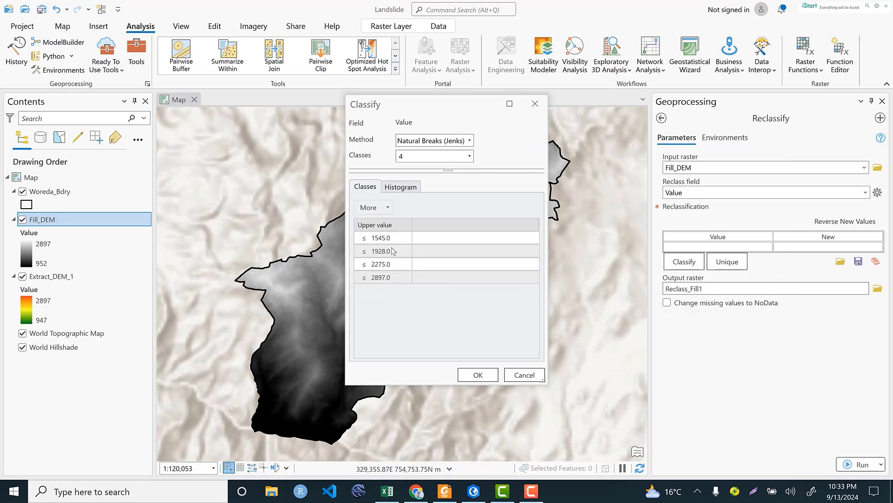
pyautogui.doubleClick(390, 238)
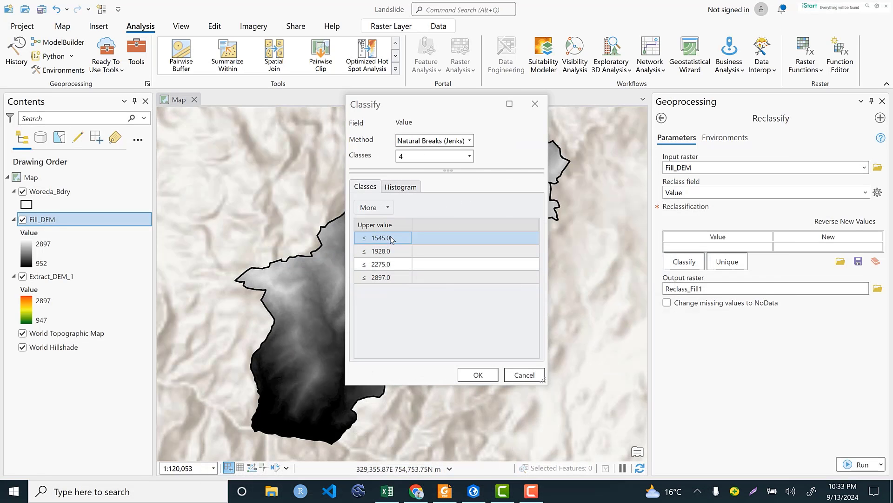
pyautogui.write('1000')
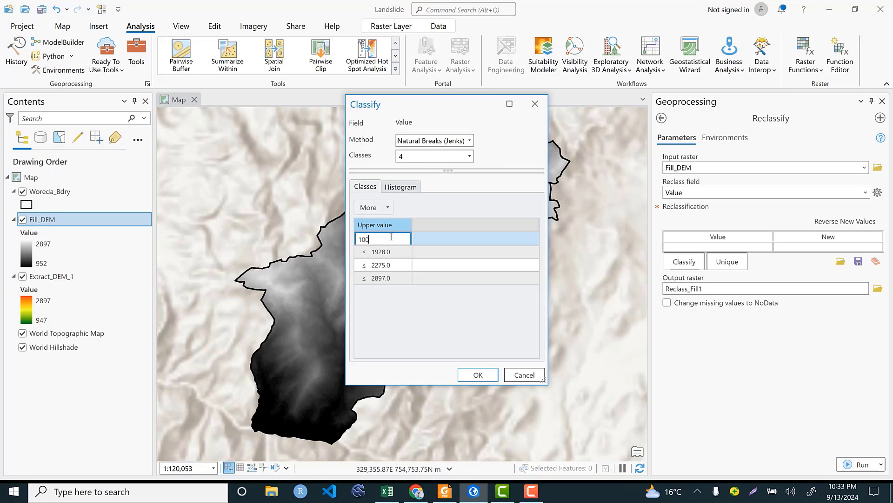
pyautogui.click(387, 491)
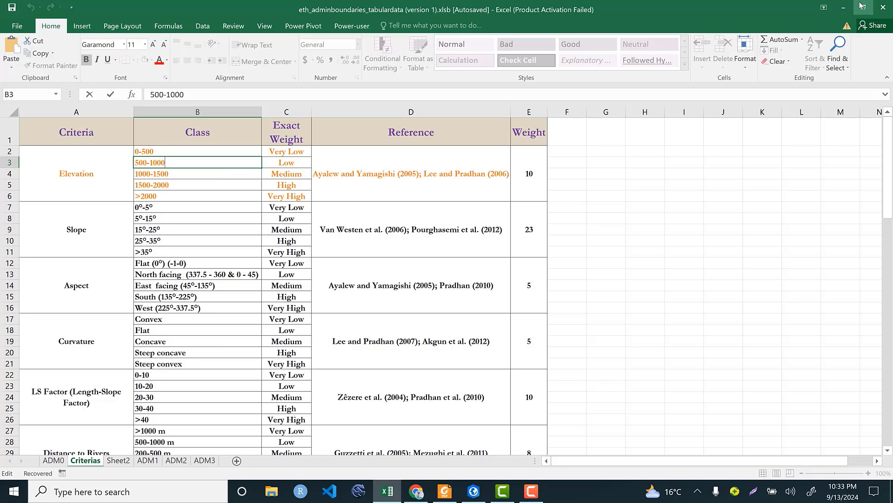
pyautogui.click(844, 7)
# Set the upper values of the second and third classes to 1500 and 2000 and apply the classification.
pyautogui.click(395, 250)
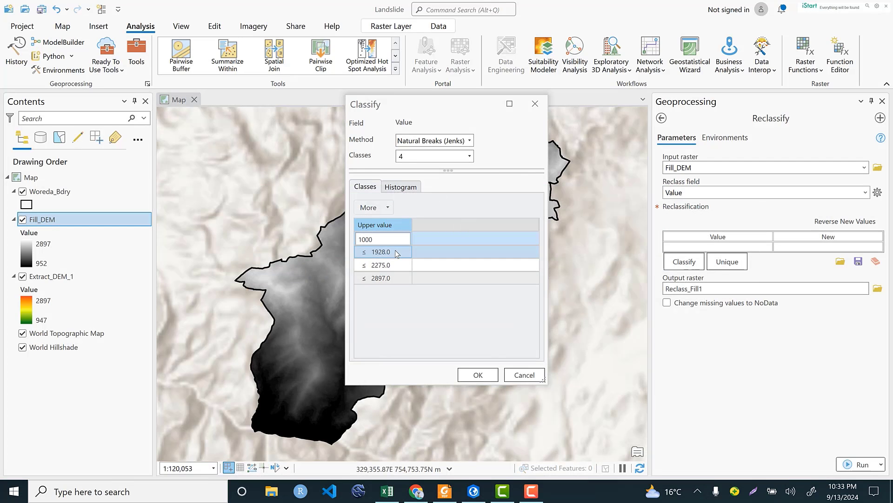
pyautogui.click(396, 251)
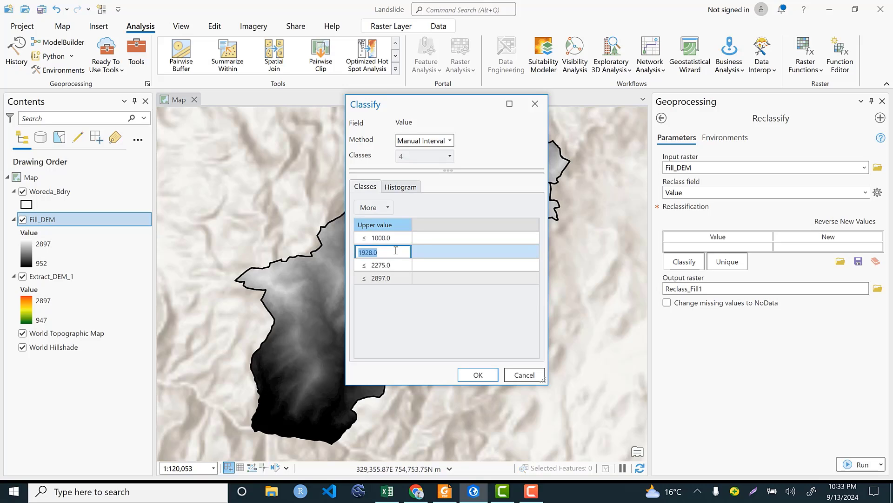
pyautogui.write('1500')
pyautogui.click(386, 264)
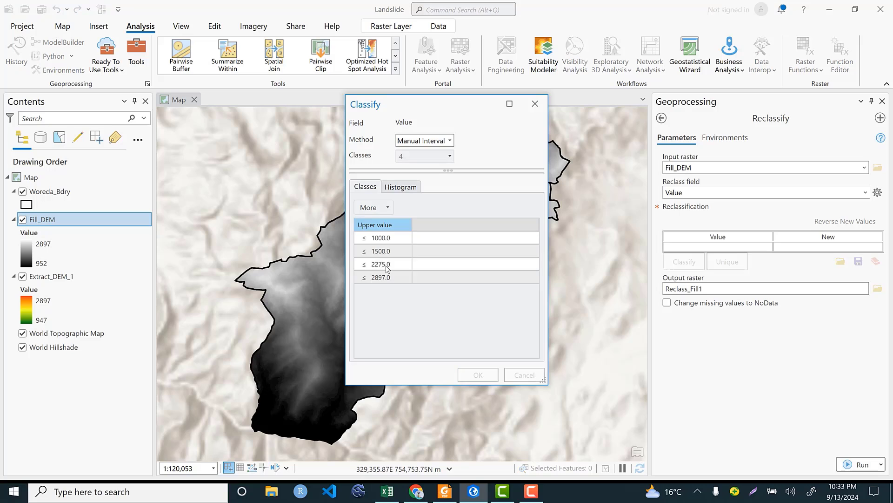
pyautogui.click(386, 266)
pyautogui.write('2000')
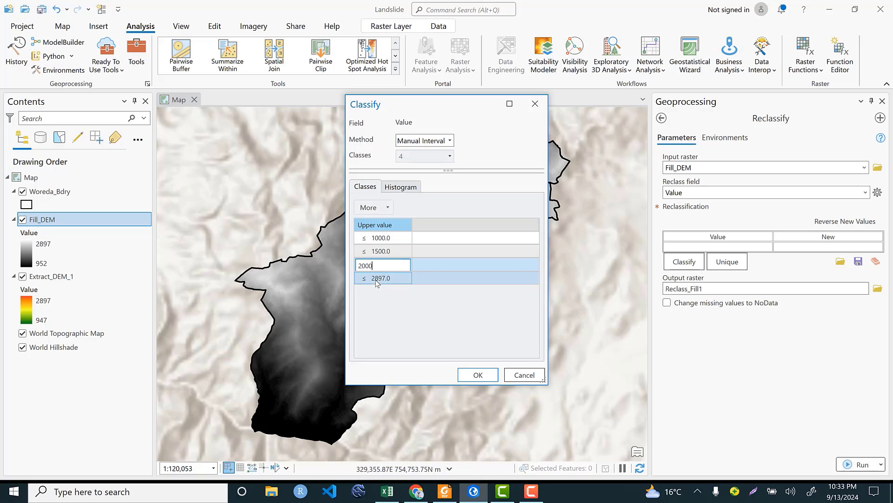
pyautogui.press('Return')
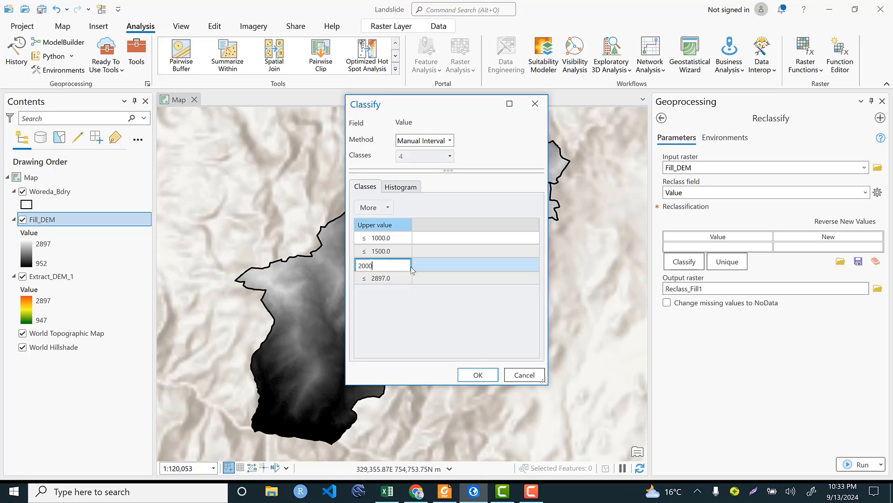
pyautogui.click(477, 375)
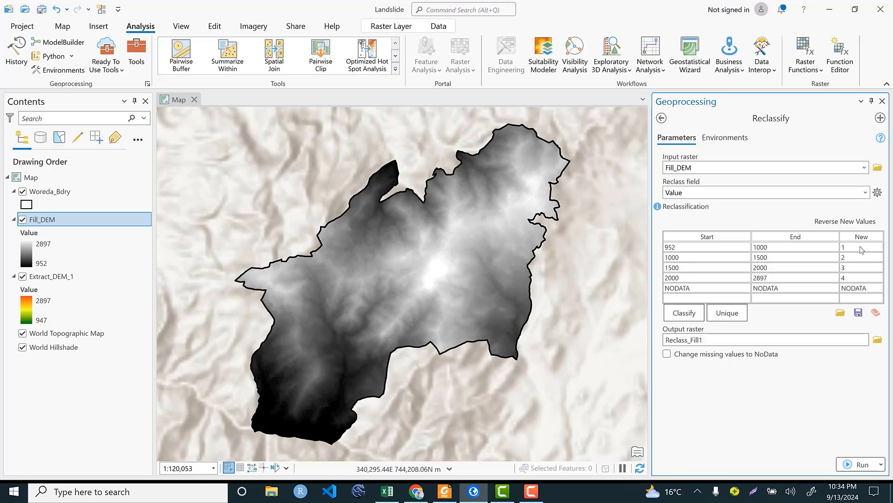
# Compare the elevation classes with their Low to Very High ratings in the Excel criteria table and return to ArcGIS Pro.
pyautogui.moveTo(388, 491)
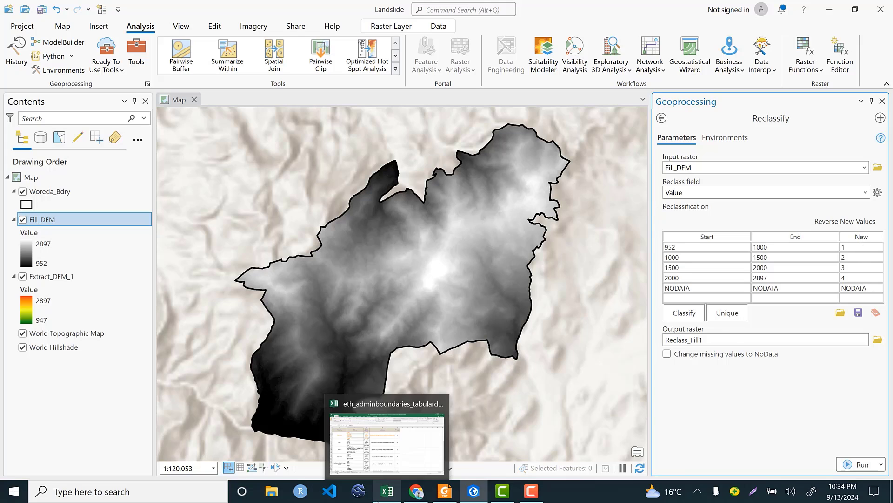
pyautogui.click(404, 410)
pyautogui.click(292, 168)
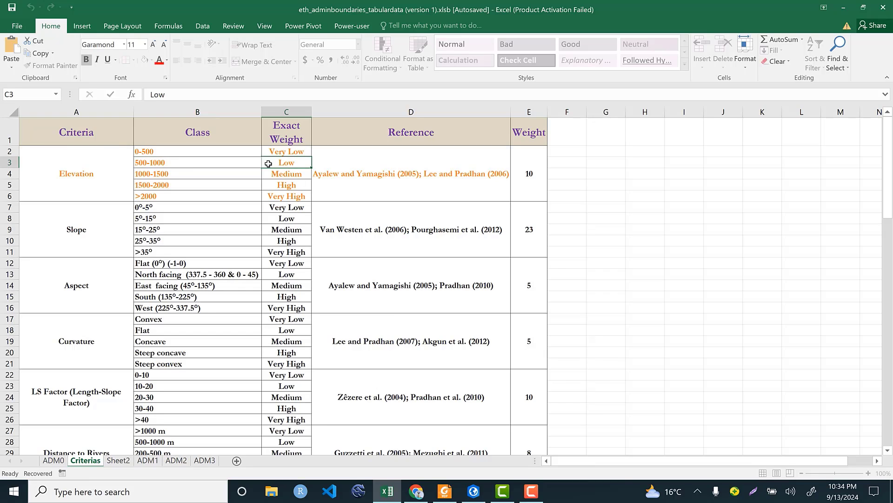
pyautogui.click(158, 166)
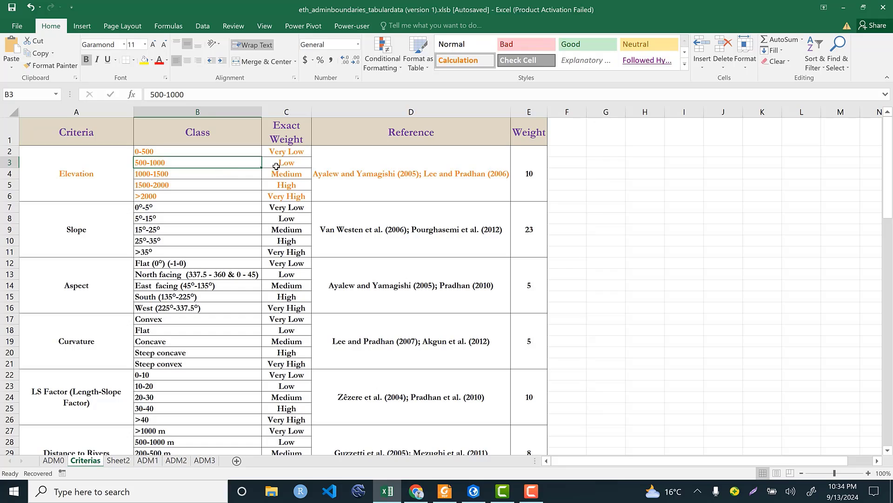
pyautogui.click(302, 164)
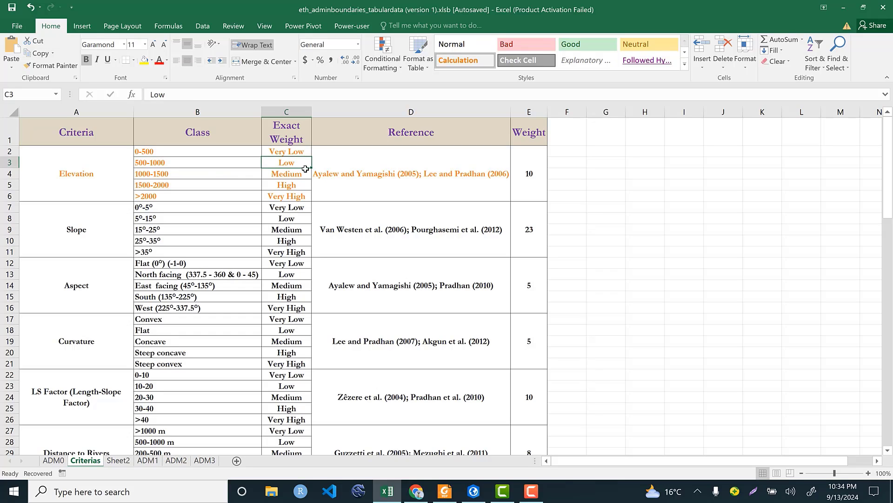
pyautogui.click(304, 175)
pyautogui.click(295, 185)
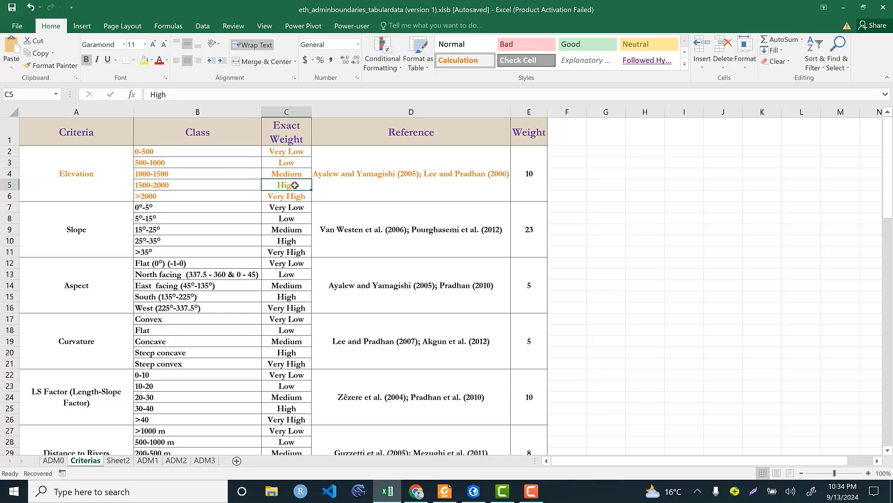
pyautogui.click(285, 197)
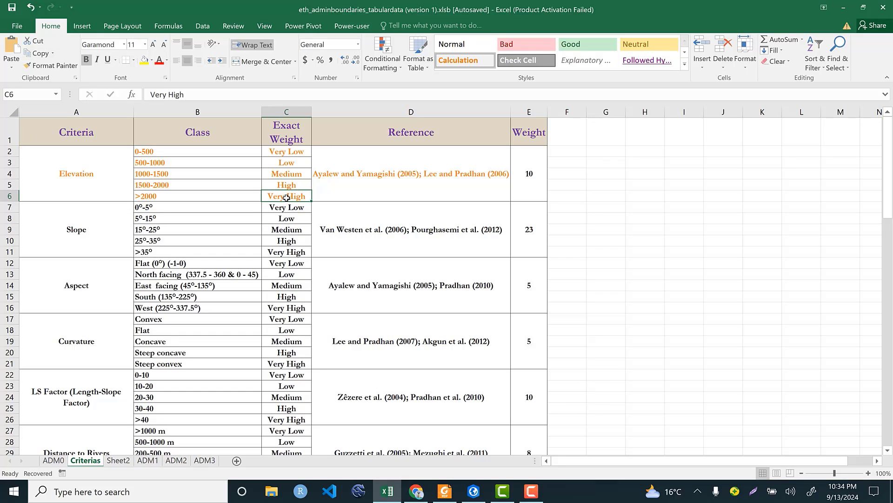
pyautogui.click(849, 9)
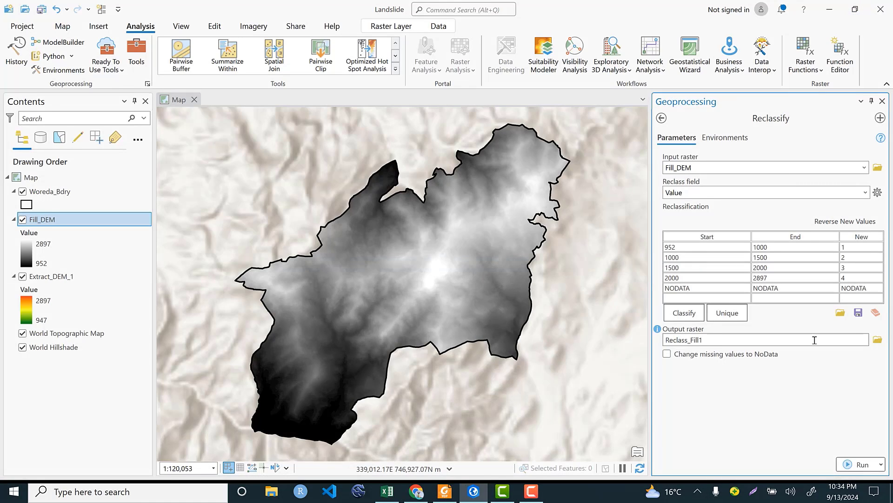
# Rename the Reclassify output raster in Landslide.gdb as Eleveation_rec.
pyautogui.click(743, 343)
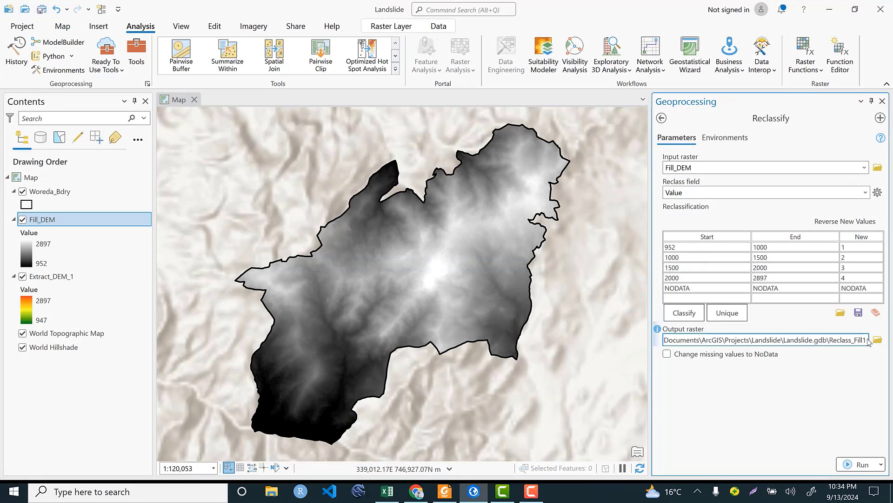
pyautogui.press('BackSpace')
pyautogui.press('BackSpace')
pyautogui.press('BackSpace')
pyautogui.press('BackSpace')
pyautogui.press('BackSpace')
pyautogui.press('BackSpace')
pyautogui.press('BackSpace')
pyautogui.press('BackSpace')
pyautogui.press('BackSpace')
pyautogui.press('BackSpace')
pyautogui.press('BackSpace')
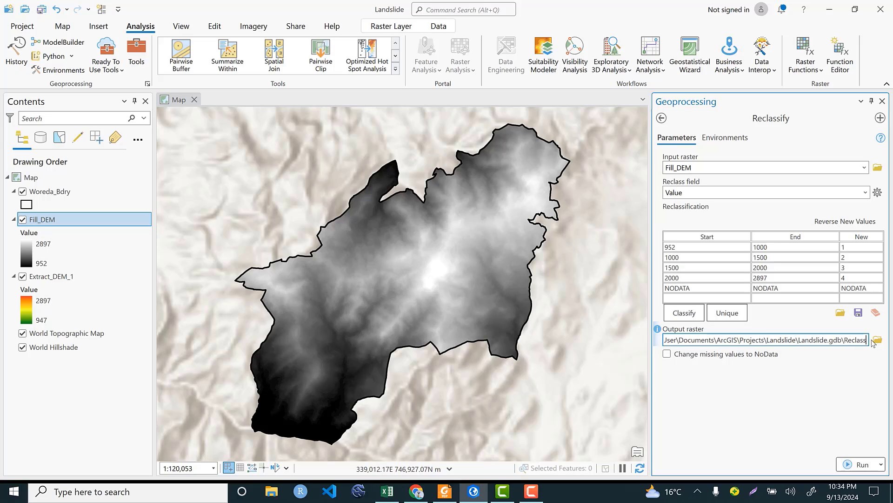
pyautogui.press('BackSpace')
pyautogui.press('BackSpace')
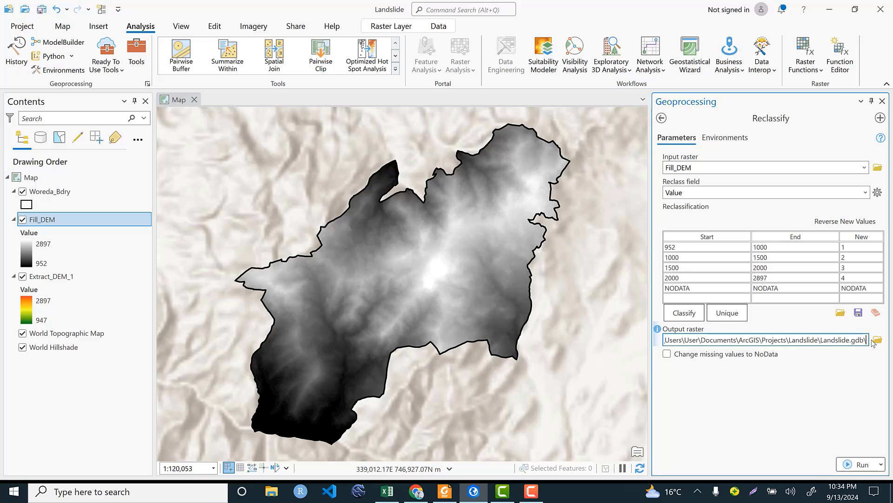
pyautogui.write('E')
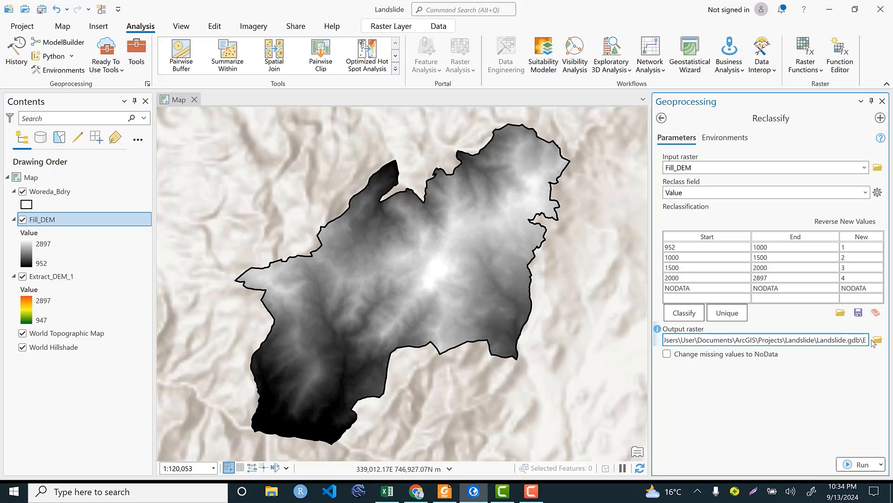
pyautogui.write('lev')
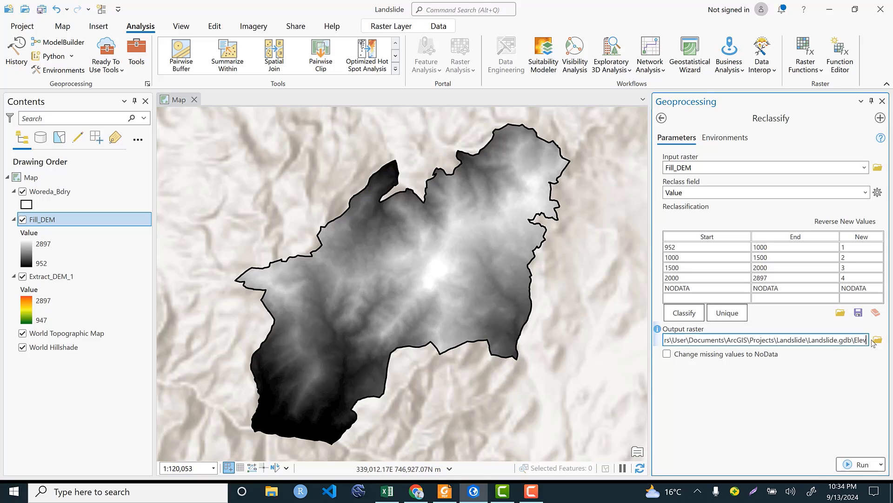
pyautogui.write('ea')
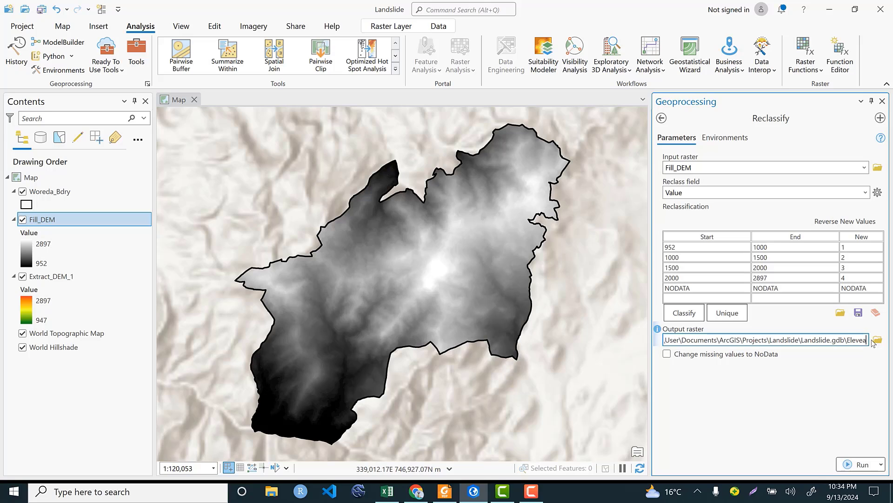
pyautogui.write('tion_rec')
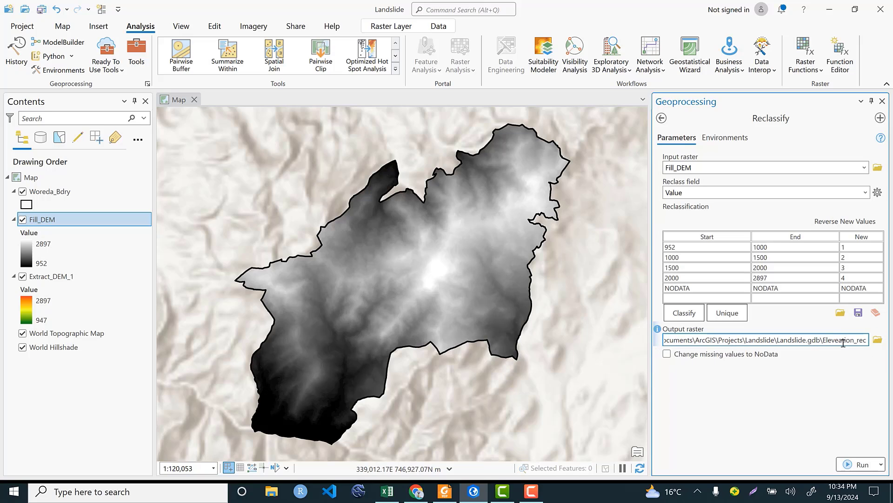
# Change the output raster name to Elevetion_rec and run Reclassify on Fill_DEM.
pyautogui.click(844, 342)
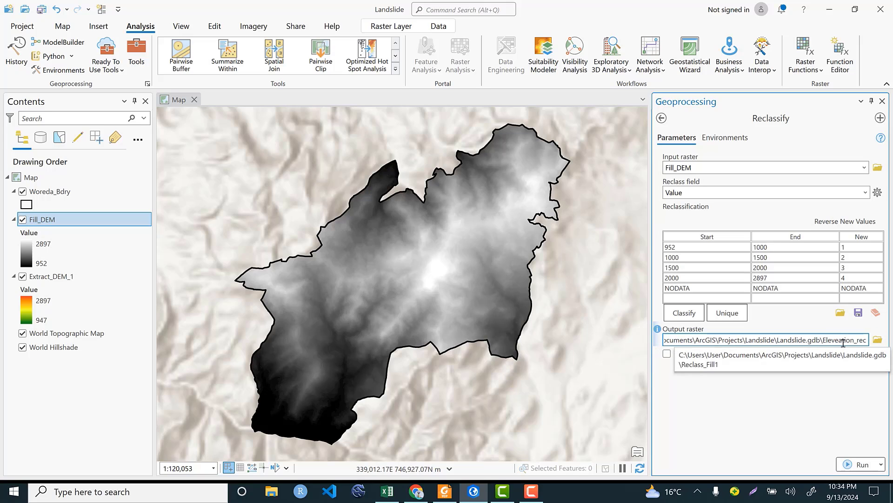
pyautogui.press('BackSpace')
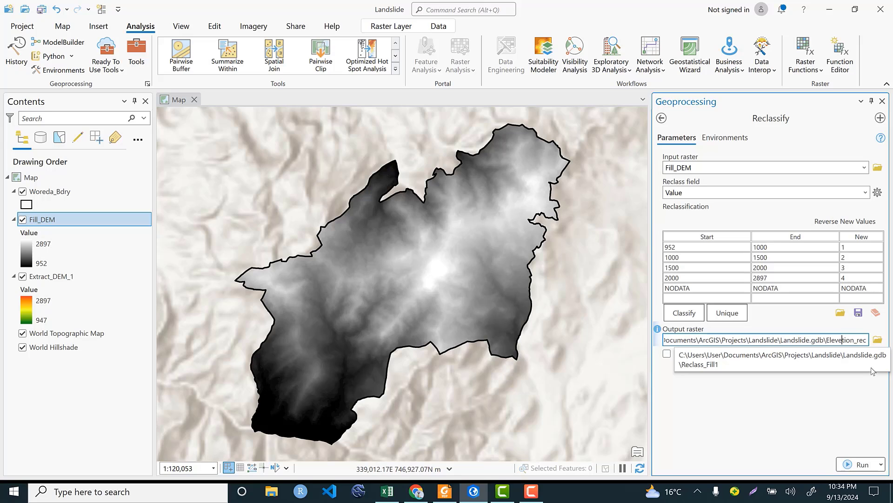
pyautogui.click(859, 465)
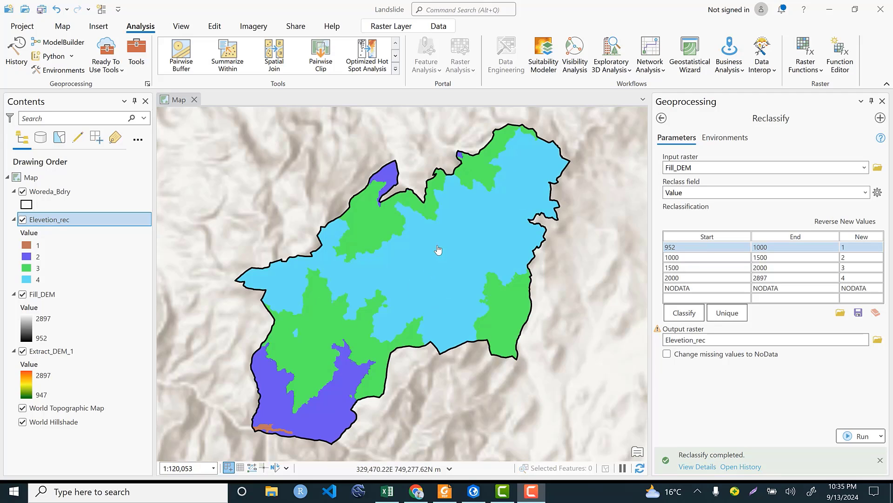
# Add a Text field named CLass to the Elevetion_rec attribute table and save the field changes.
pyautogui.rightClick(48, 224)
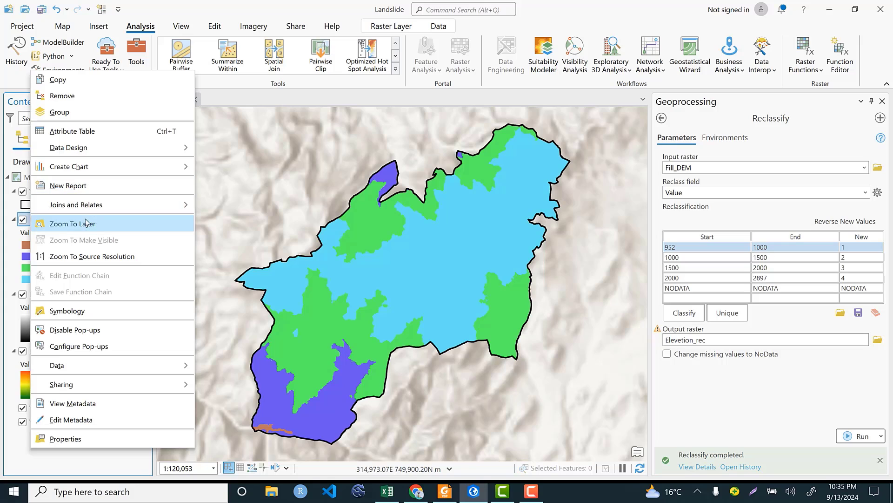
pyautogui.click(89, 132)
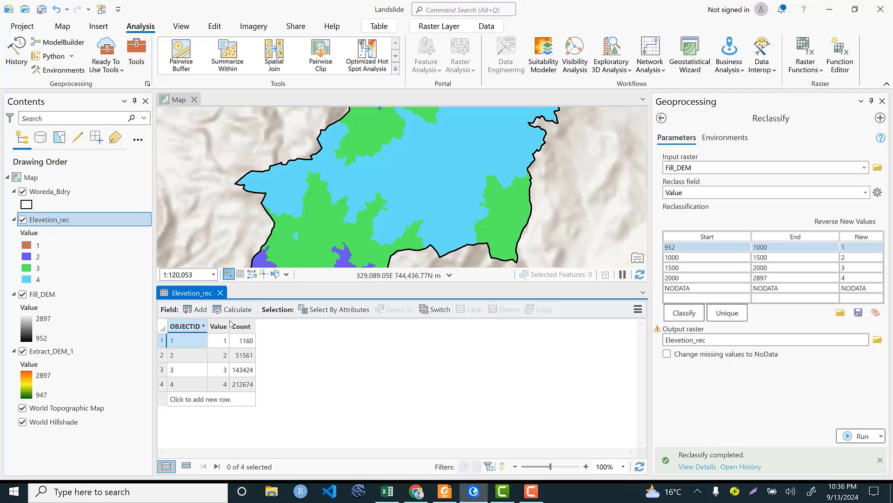
pyautogui.click(200, 310)
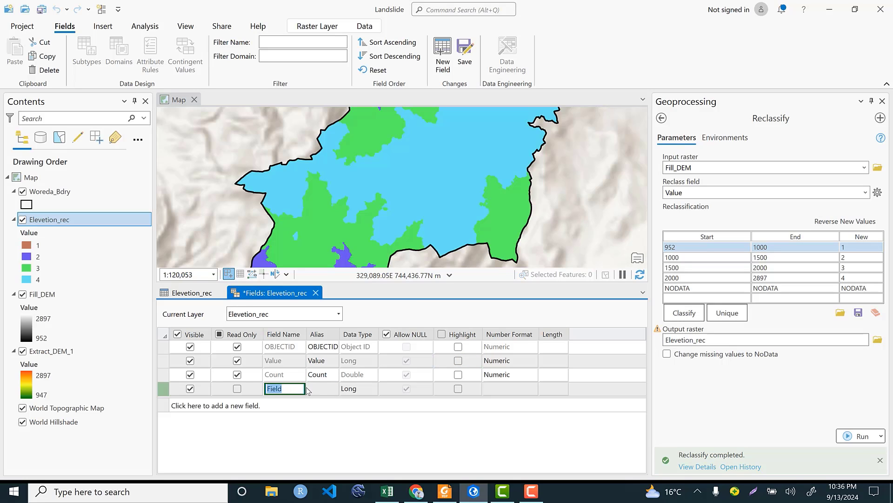
pyautogui.write('CLass')
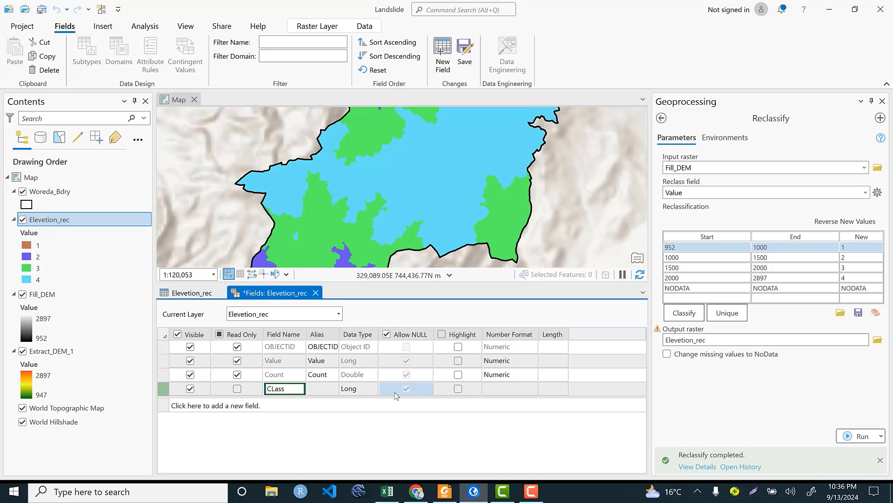
pyautogui.click(363, 389)
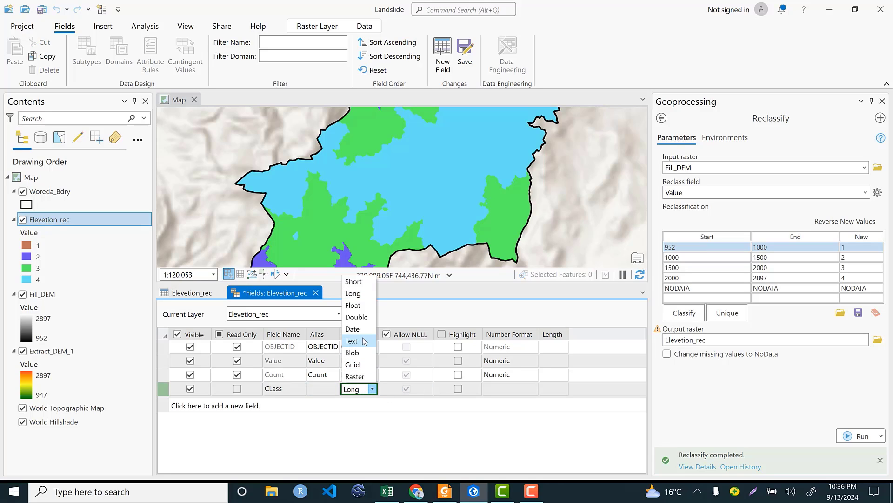
pyautogui.click(364, 341)
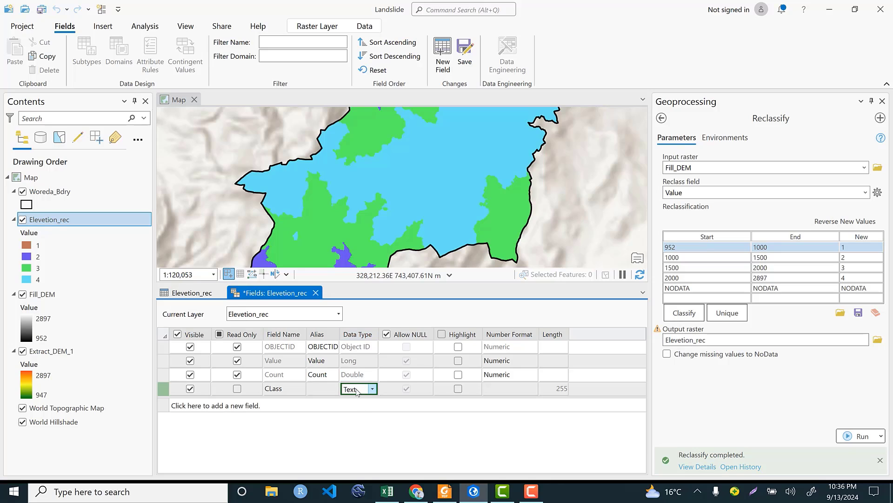
pyautogui.click(462, 56)
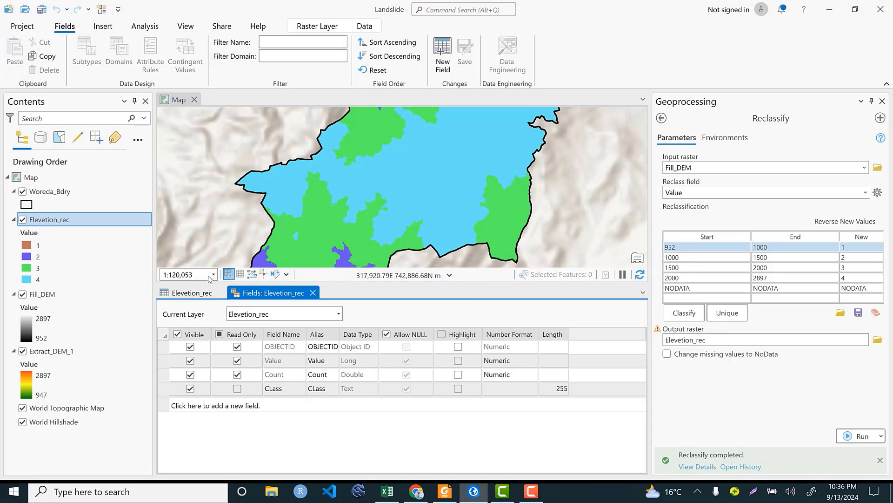
# Fill the CLass field for values 1 to 4 with Low, Medium, High and Very High, and close the table and fields views.
pyautogui.click(205, 293)
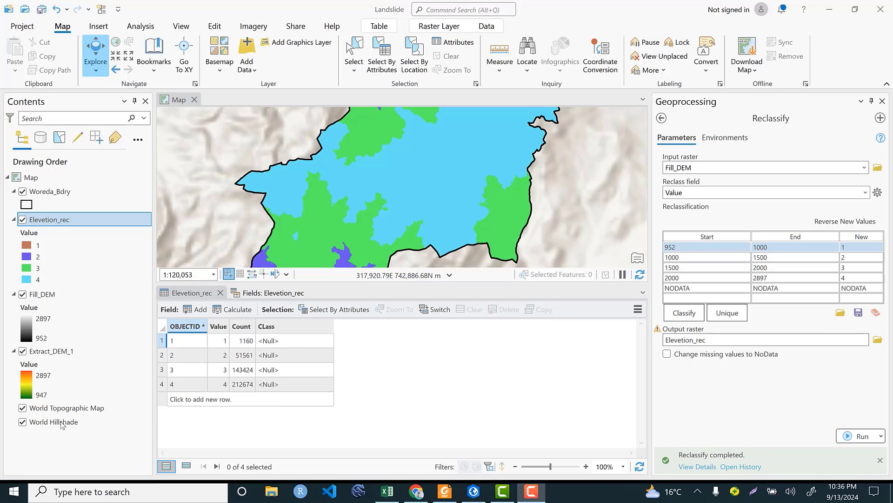
pyautogui.doubleClick(296, 345)
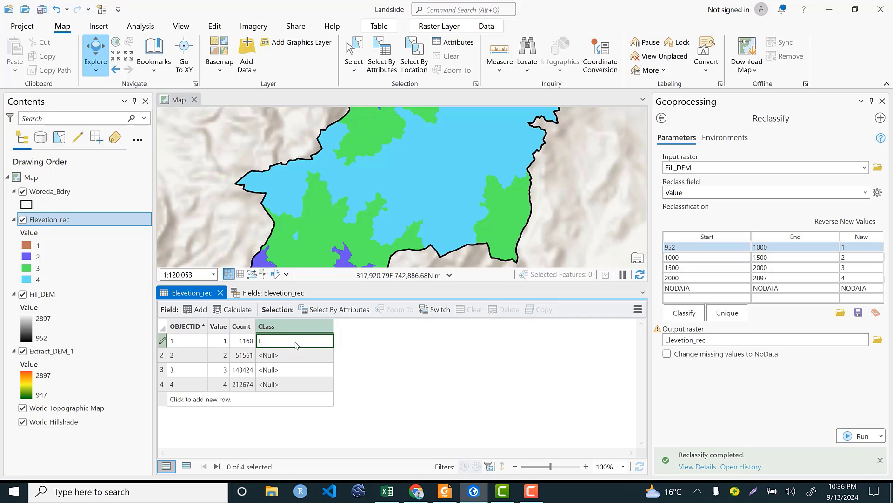
pyautogui.click(289, 356)
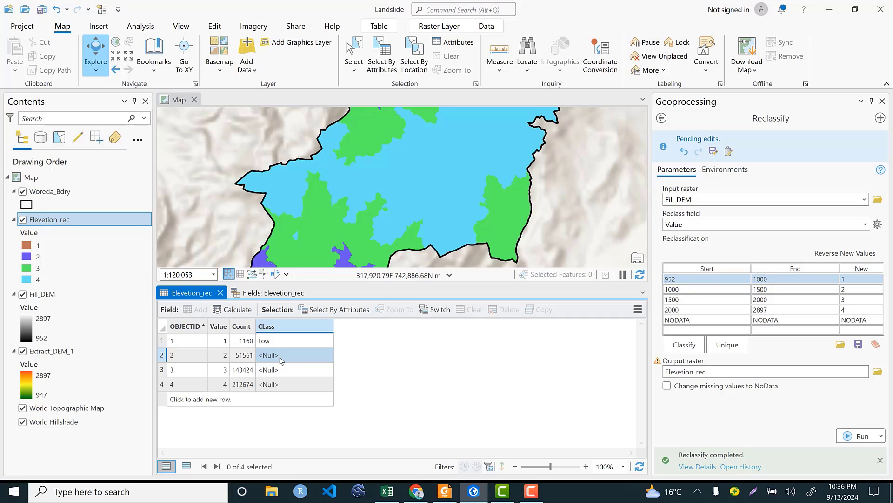
pyautogui.click(280, 356)
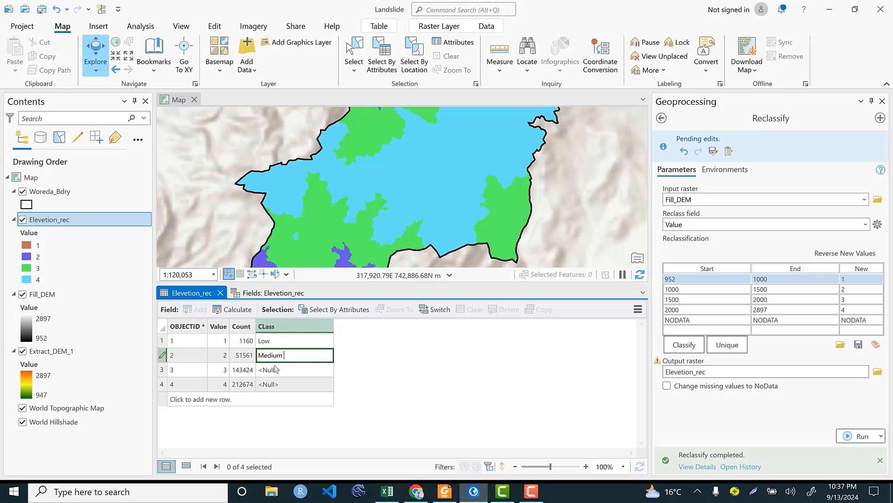
pyautogui.doubleClick(276, 366)
pyautogui.write('High')
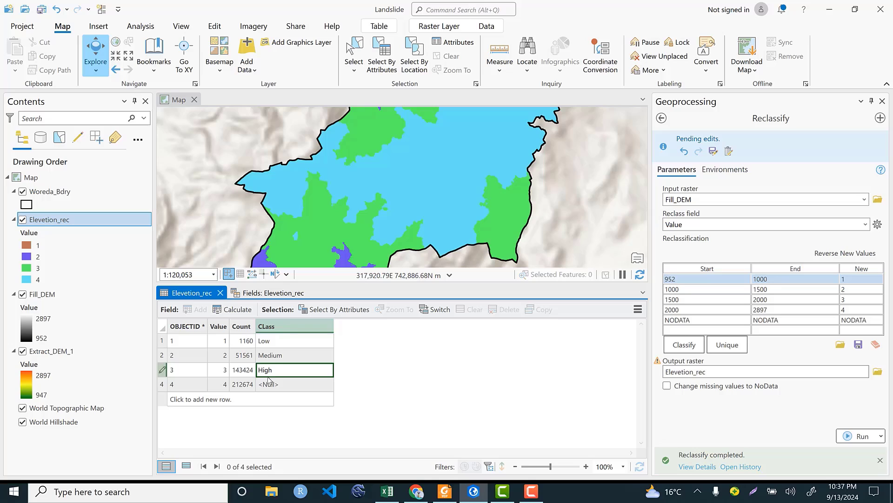
pyautogui.click(270, 382)
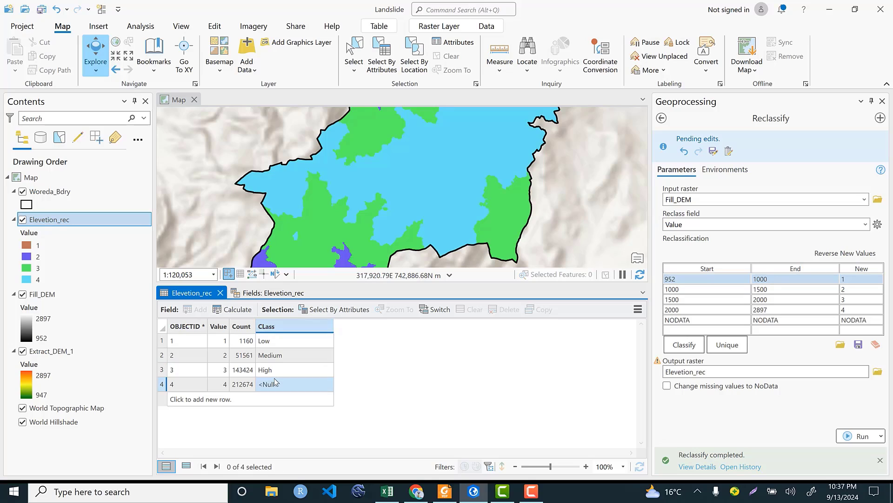
pyautogui.click(274, 382)
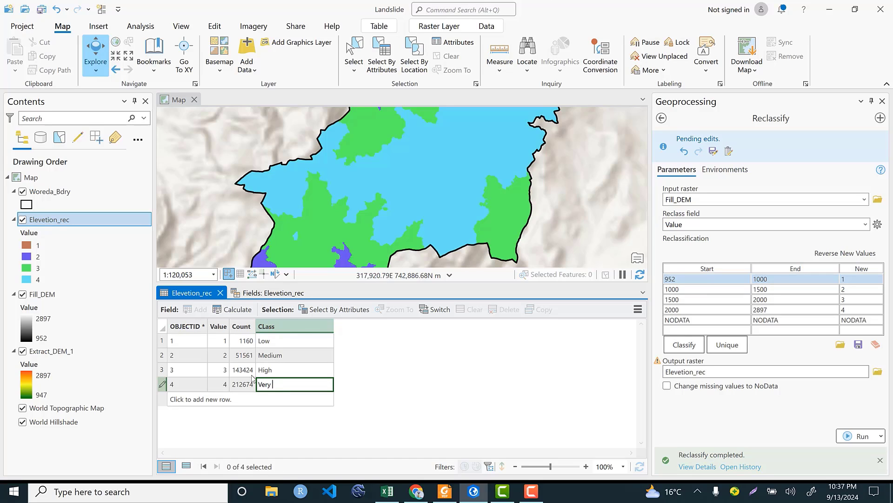
pyautogui.write('Very High')
pyautogui.press('Return')
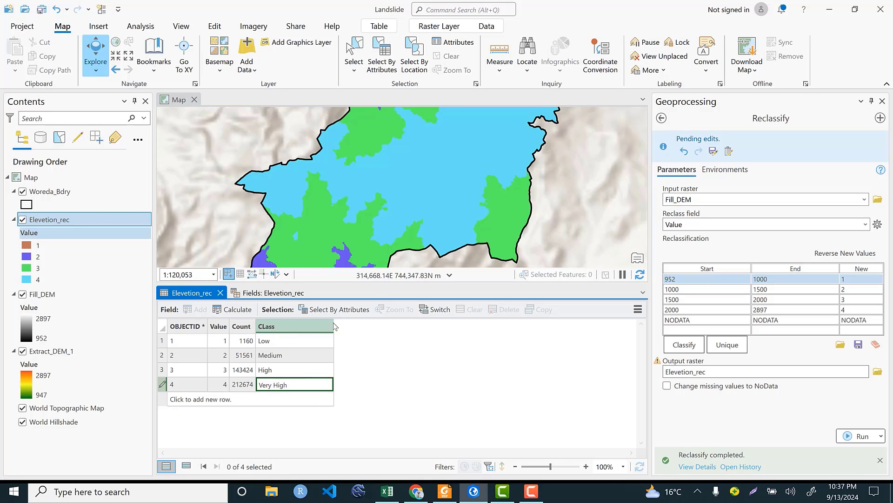
pyautogui.click(294, 292)
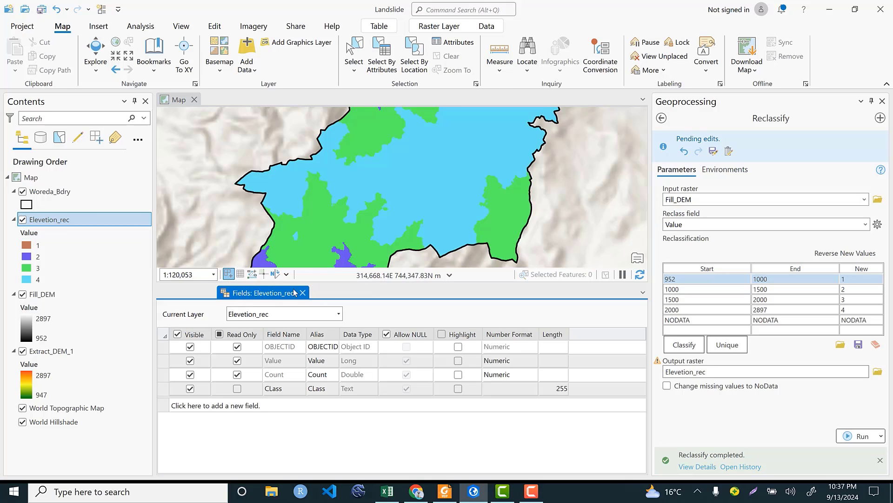
pyautogui.click(302, 293)
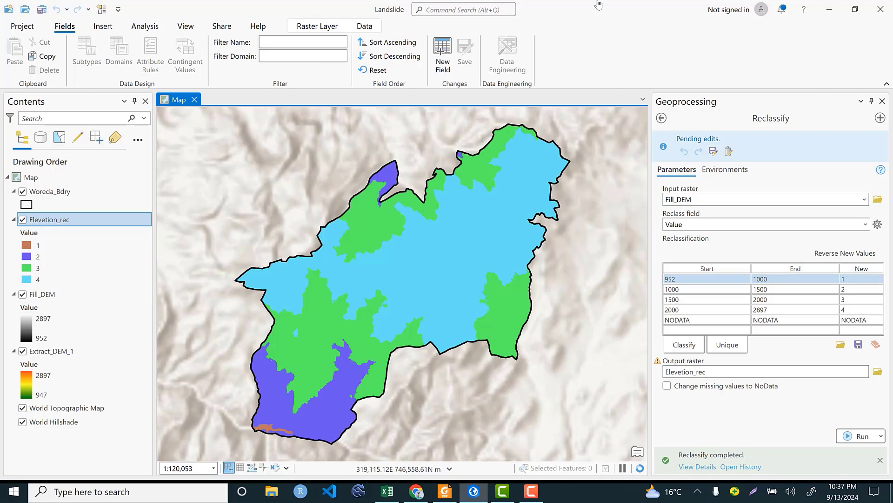
pyautogui.click(79, 218)
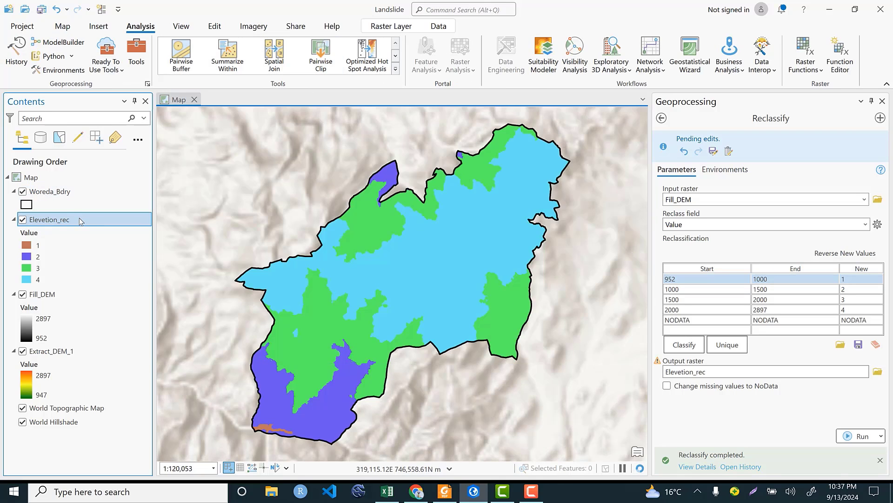
pyautogui.doubleClick(80, 217)
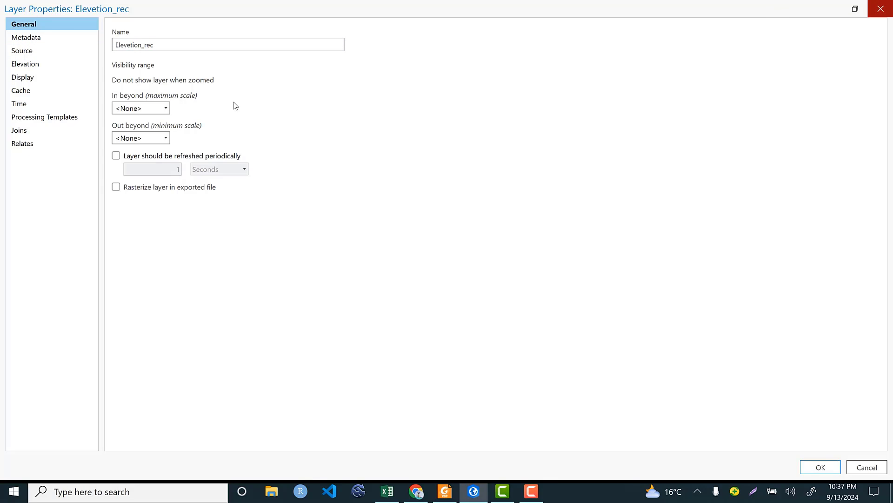
pyautogui.press('Escape')
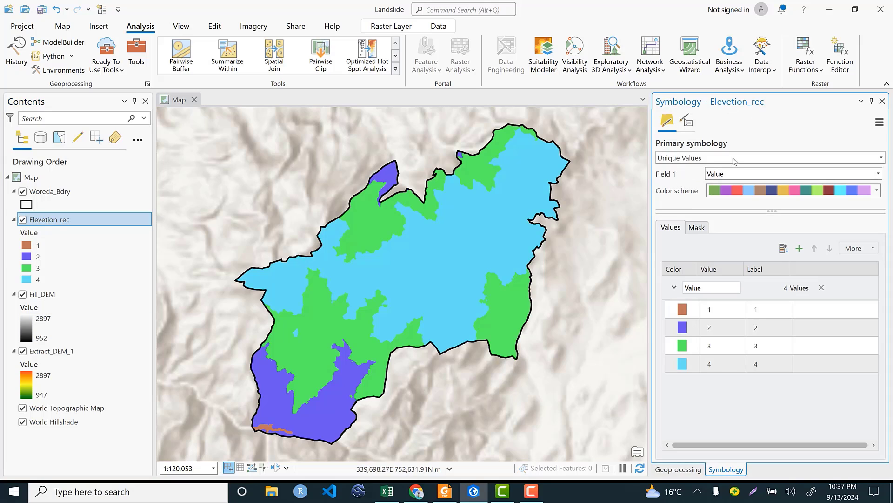
# Symbolize Elevetion_rec by unique values of the CLass field and order the classes Low, Medium, High, Very High.
pyautogui.click(761, 179)
pyautogui.click(729, 210)
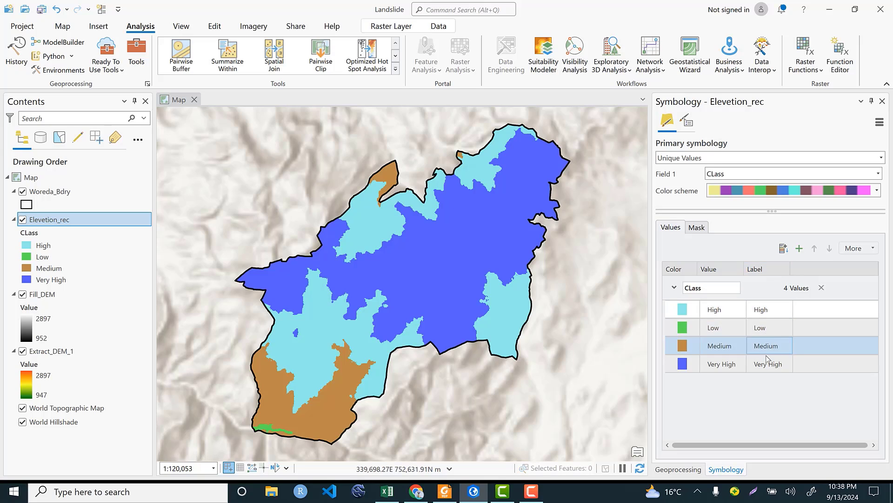
pyautogui.click(772, 329)
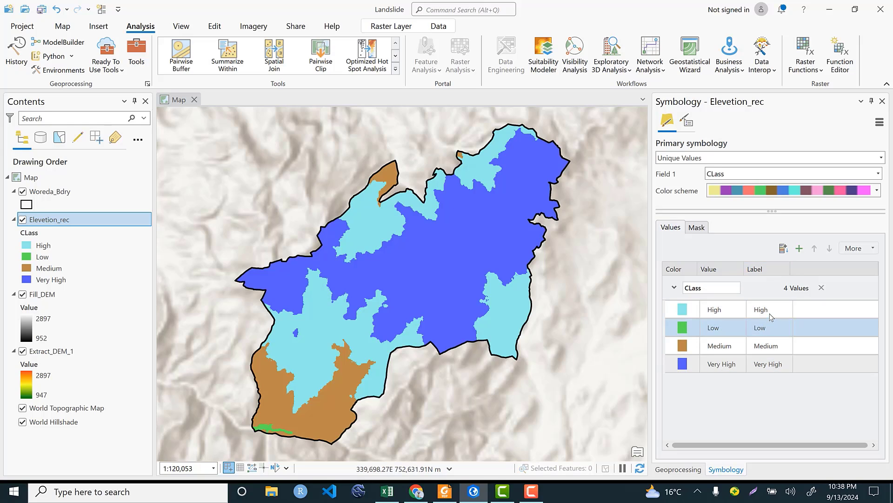
pyautogui.click(761, 311)
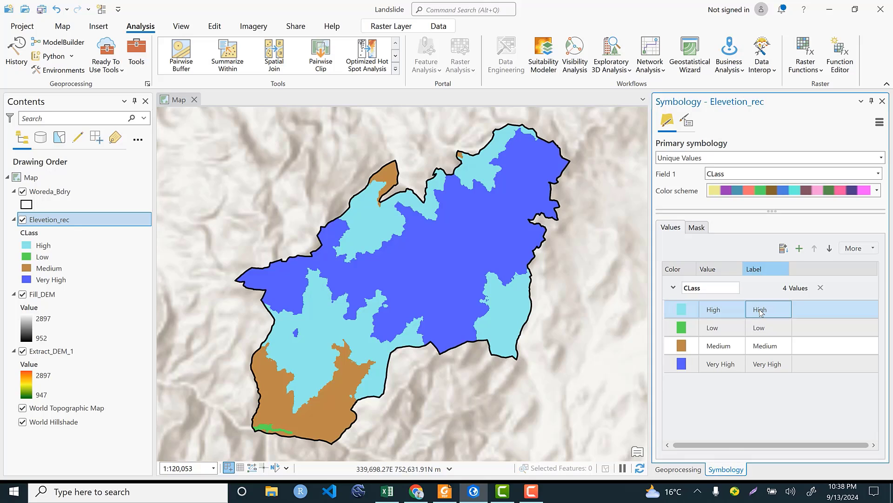
pyautogui.rightClick(764, 306)
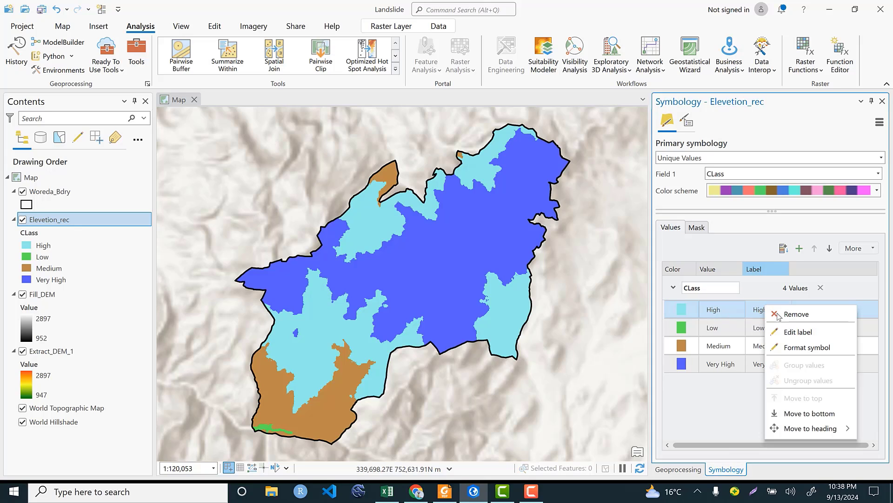
pyautogui.click(775, 412)
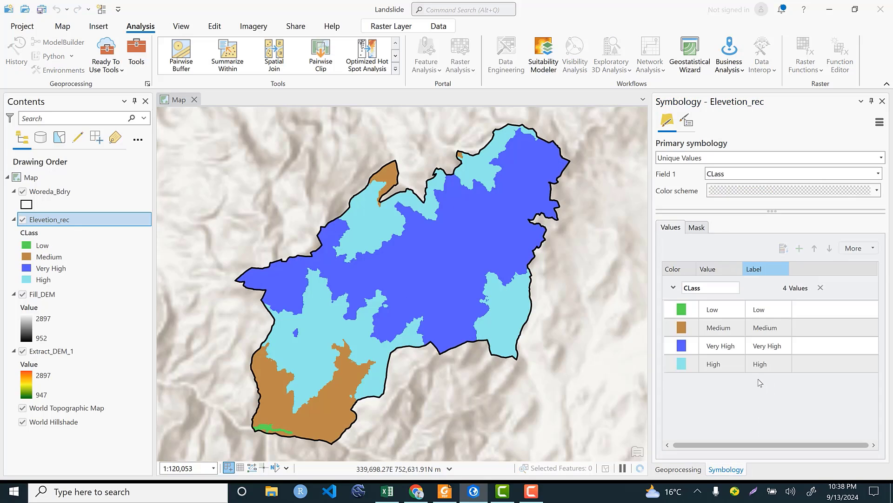
pyautogui.click(765, 349)
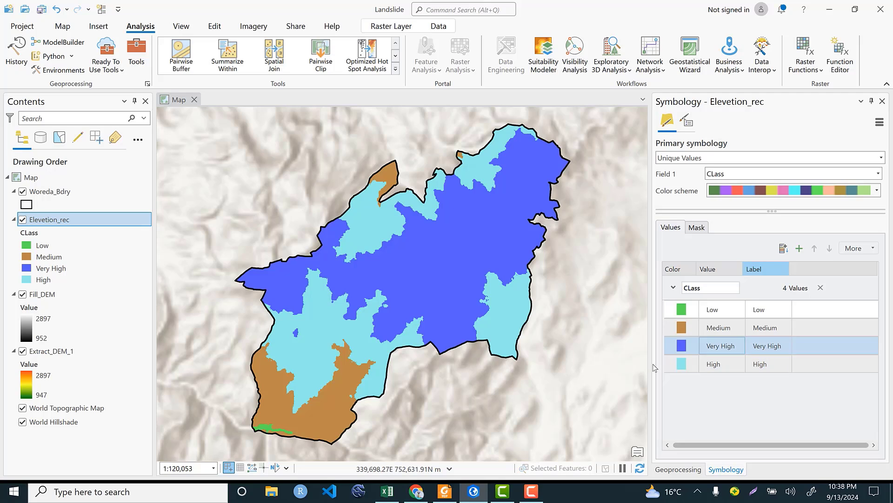
pyautogui.moveTo(765, 349); pyautogui.dragTo(765, 368)
# Apply the continuous green-yellow-orange-red color scheme to the Elevetion_rec classes.
pyautogui.click(770, 193)
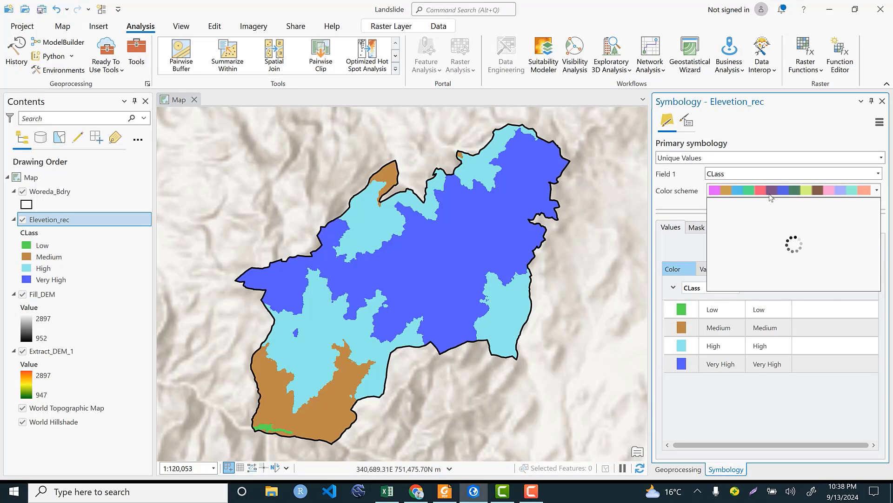
pyautogui.scroll(-4, 790, 255)
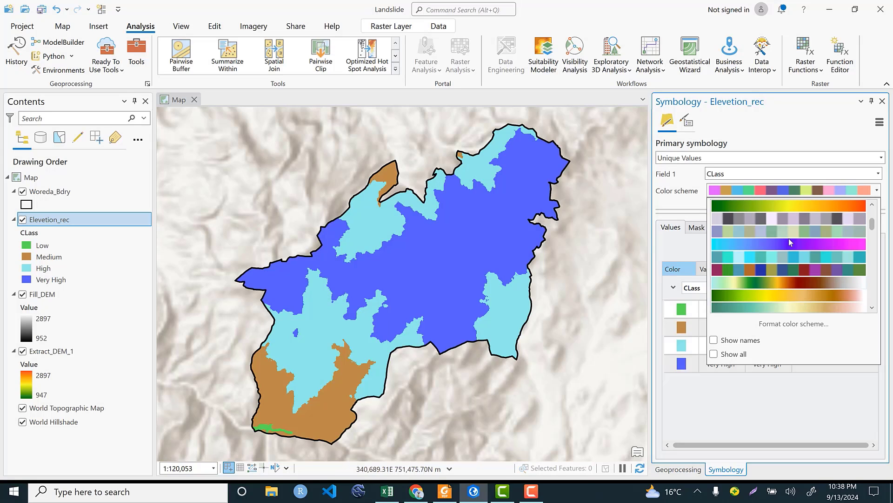
pyautogui.click(798, 206)
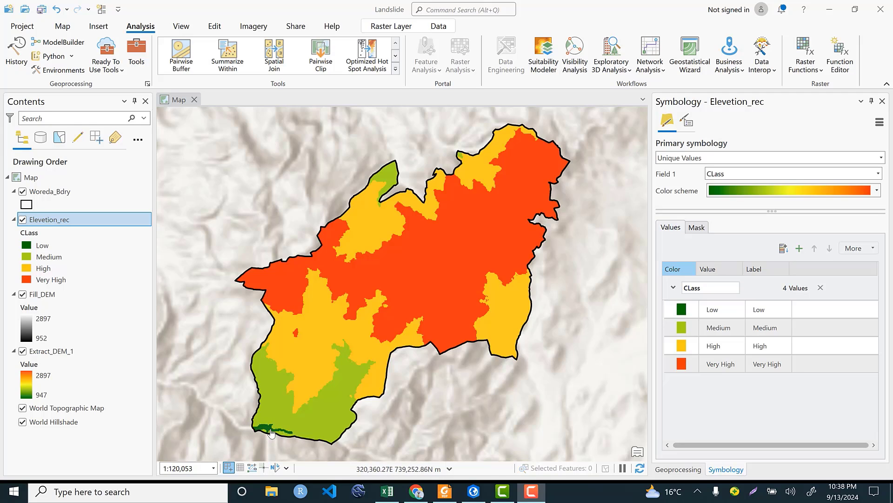
pyautogui.click(775, 365)
# Switch to Excel to consult the criteria table.
pyautogui.hotkey('alt', 'Tab')
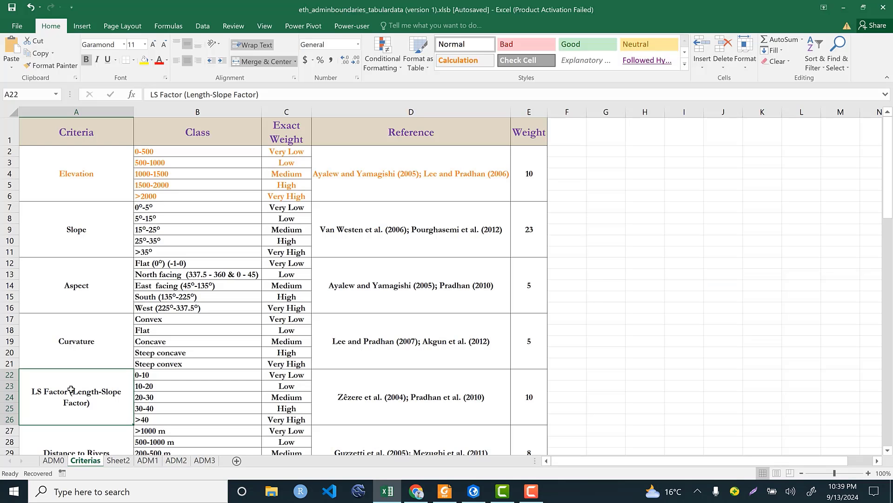